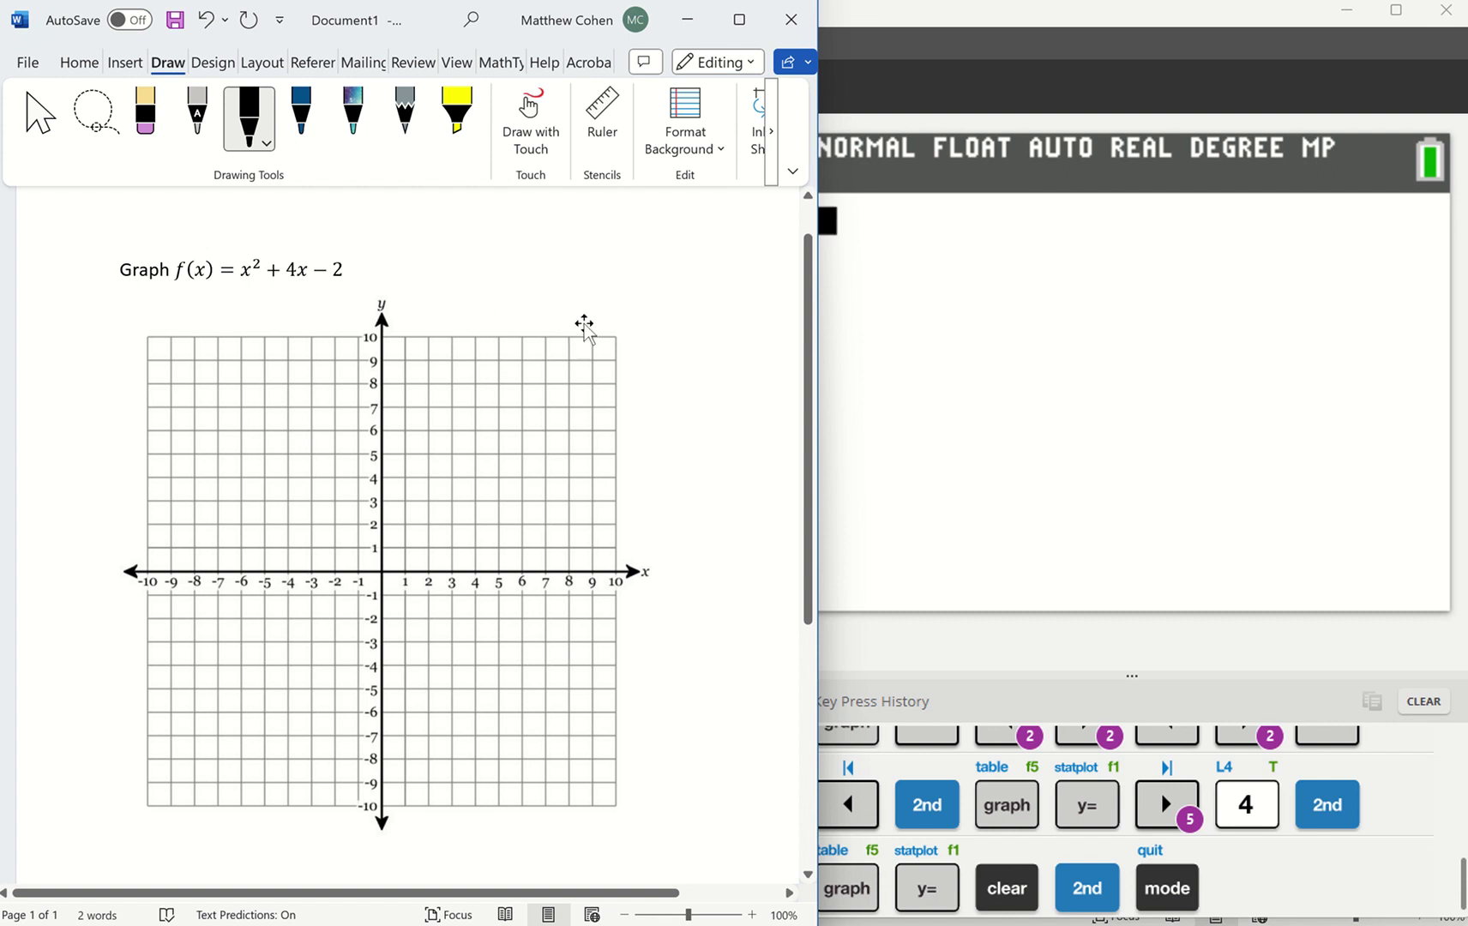
- In the Y= editor, key in Y1 = X²+4X−2 and store it
click(977, 341)
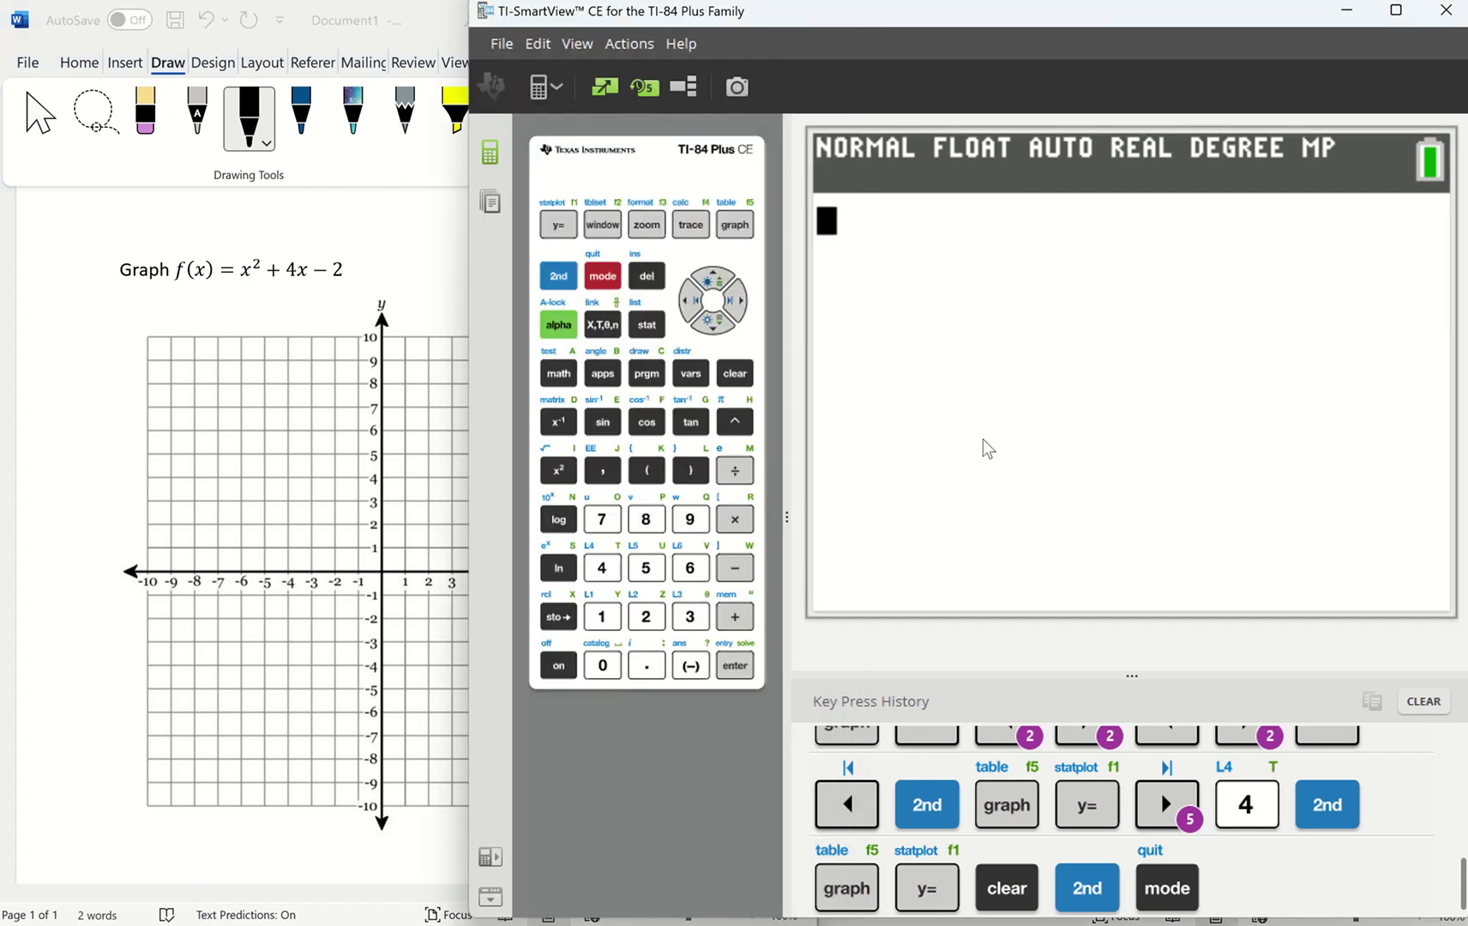
click(559, 226)
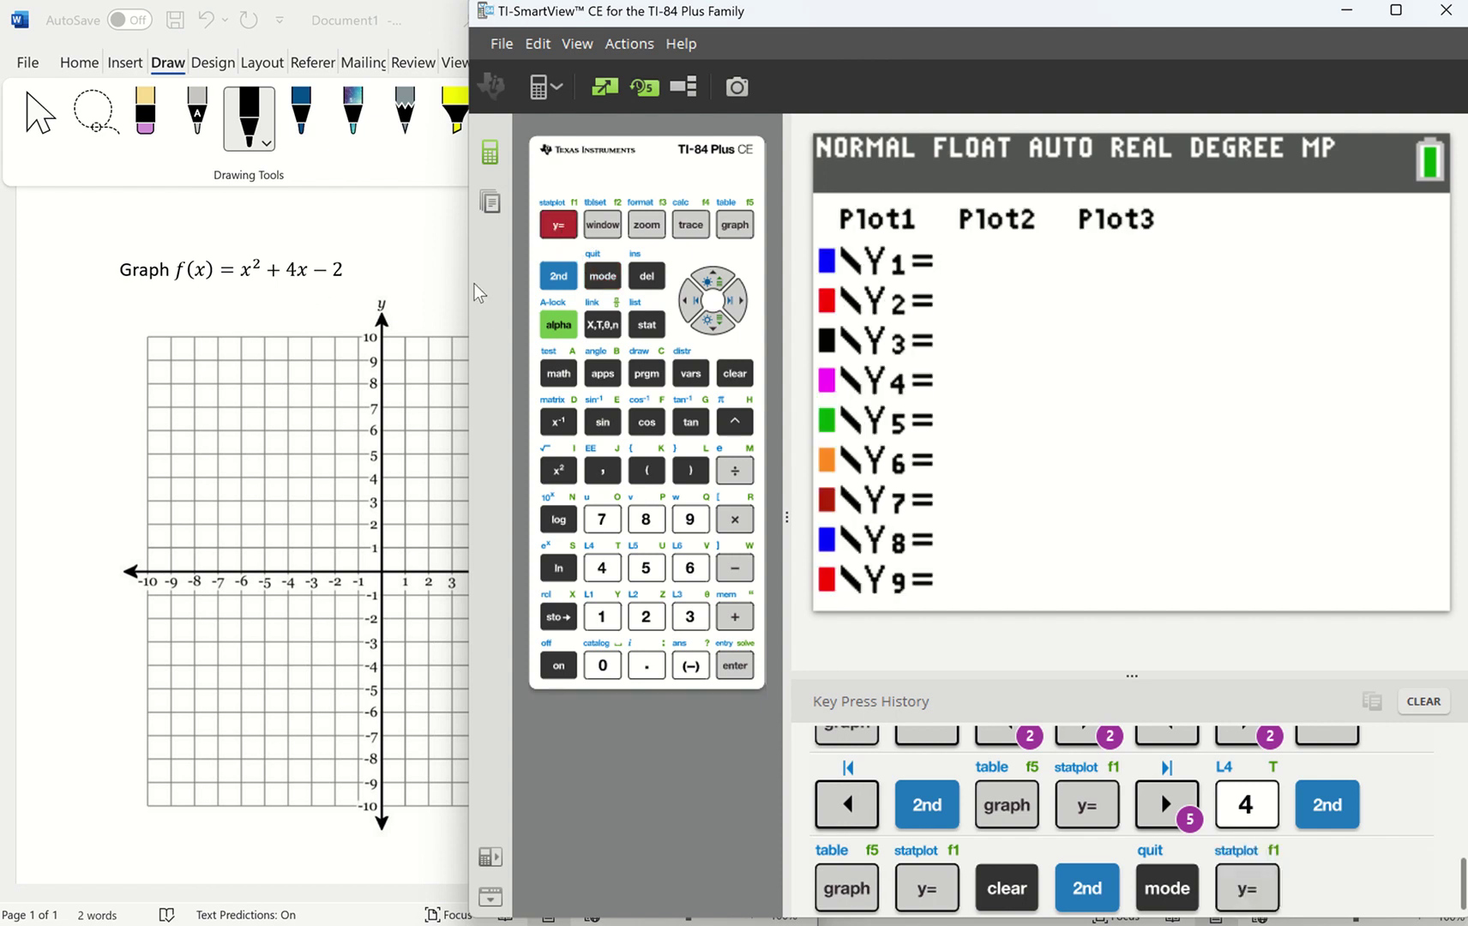
click(601, 330)
click(562, 473)
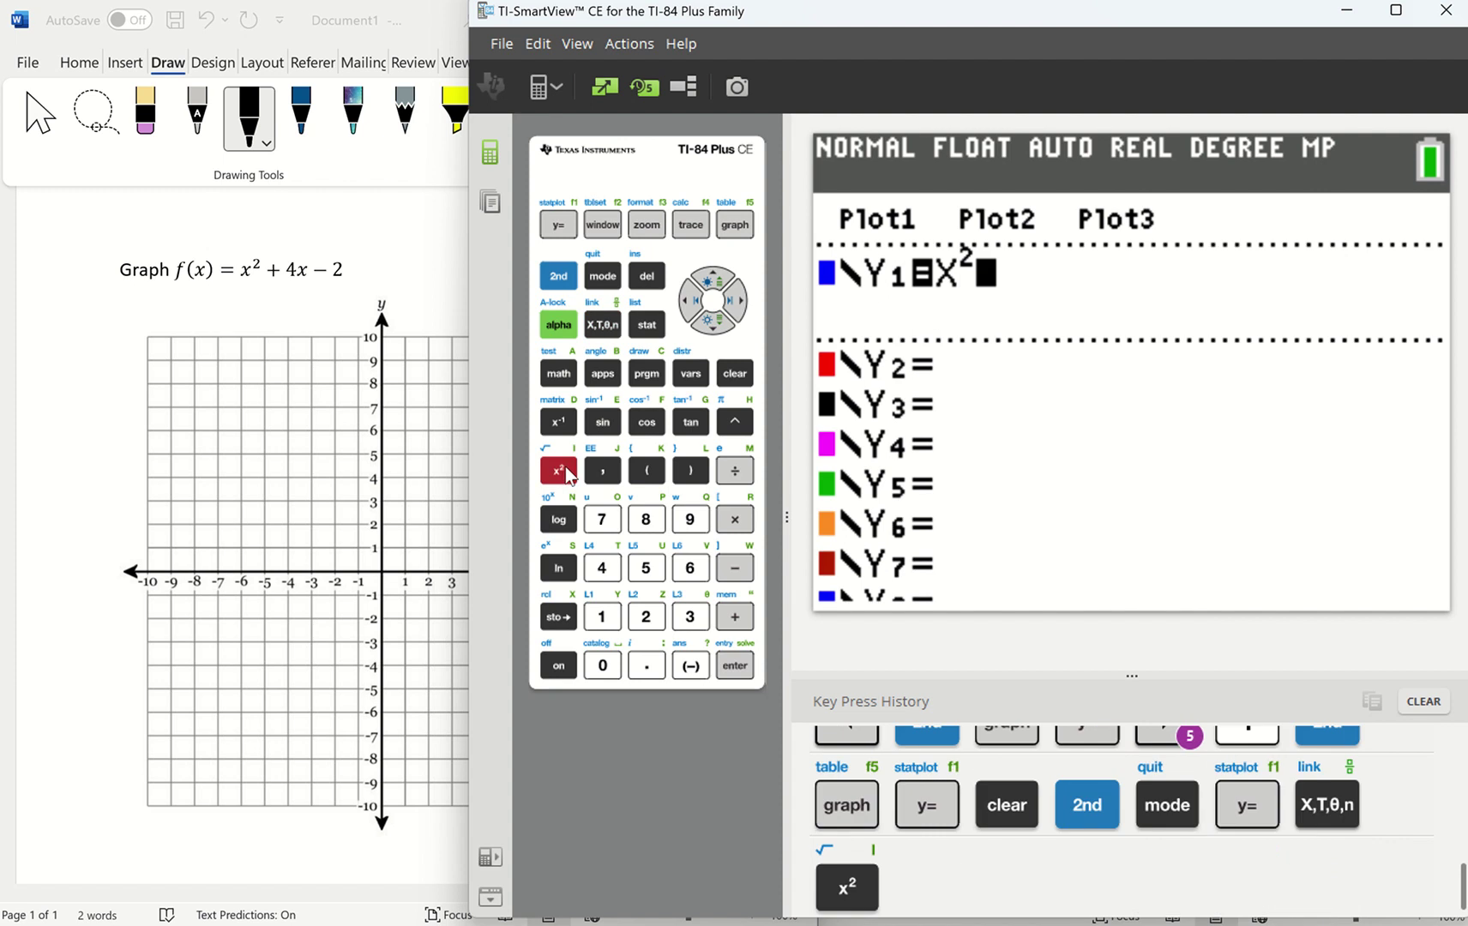
click(733, 619)
click(602, 568)
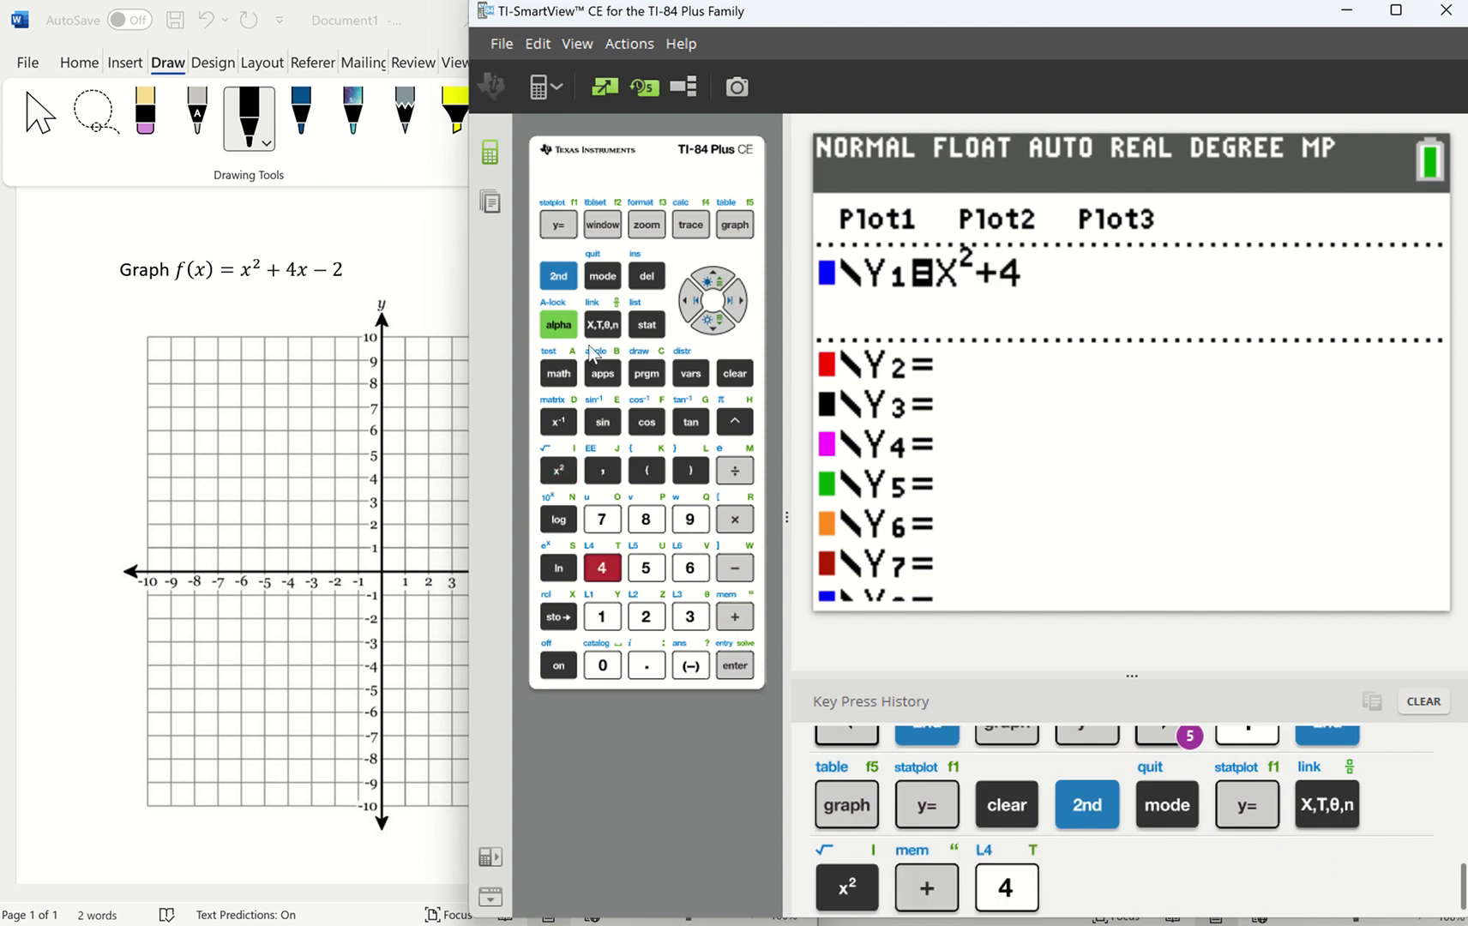
click(602, 325)
click(734, 569)
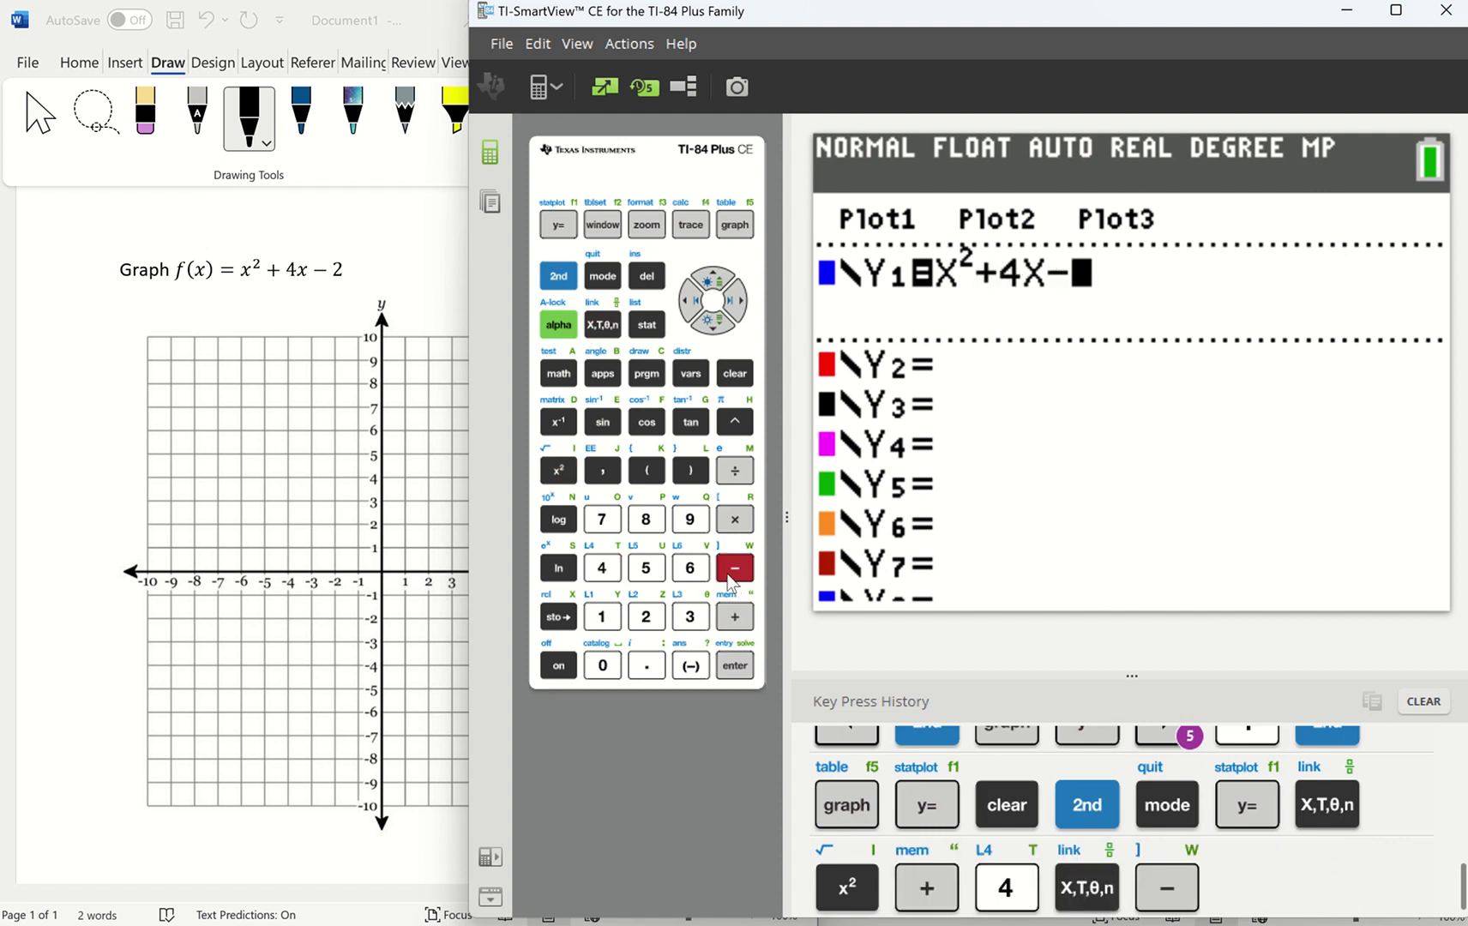
click(646, 616)
click(720, 667)
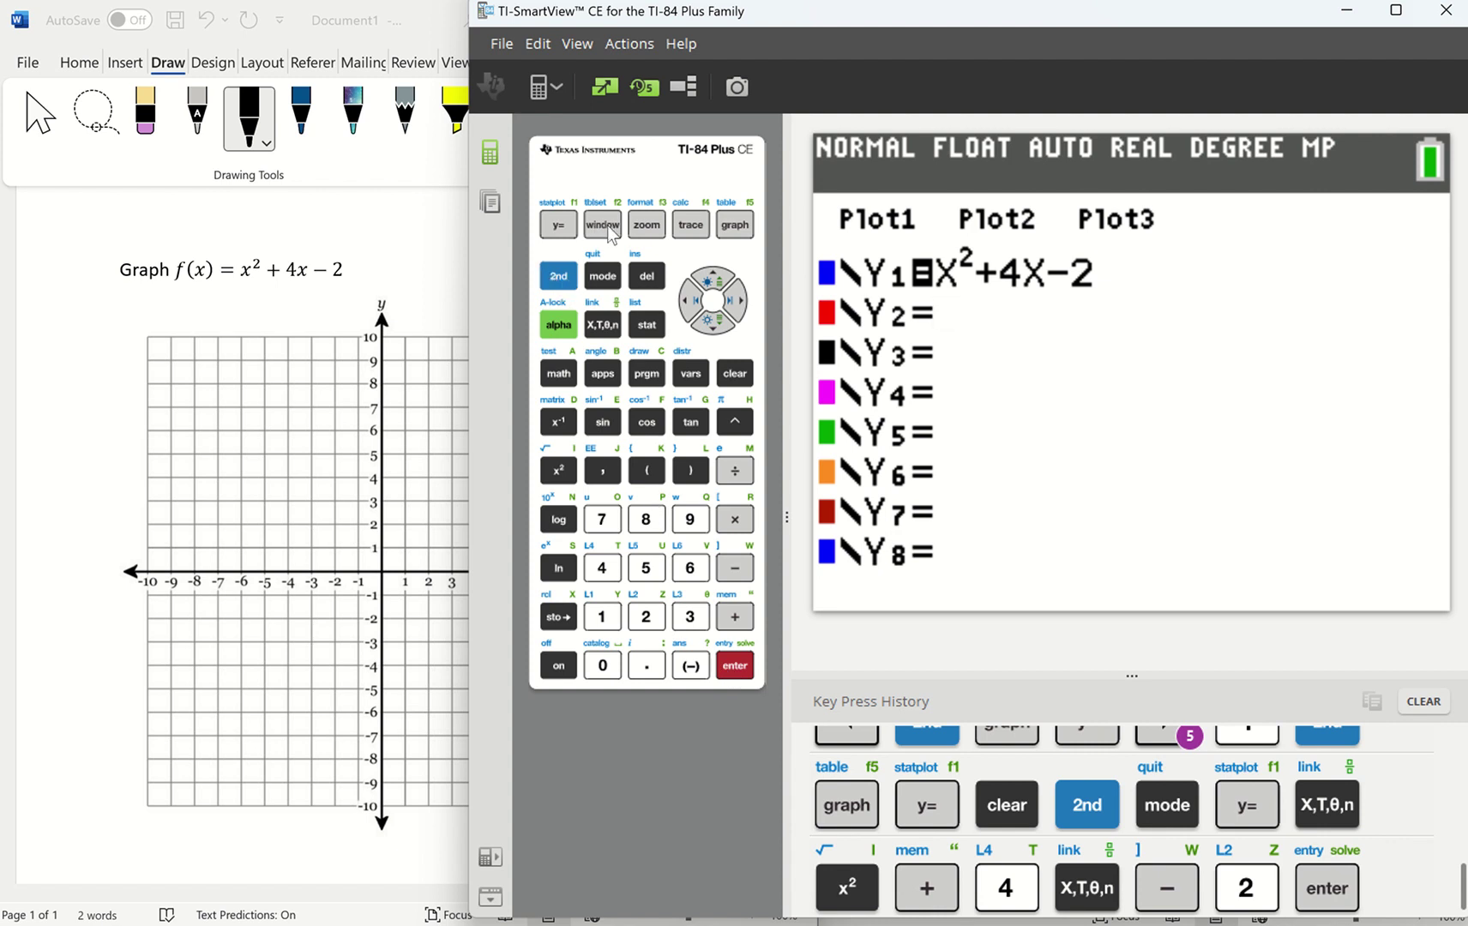
click(611, 235)
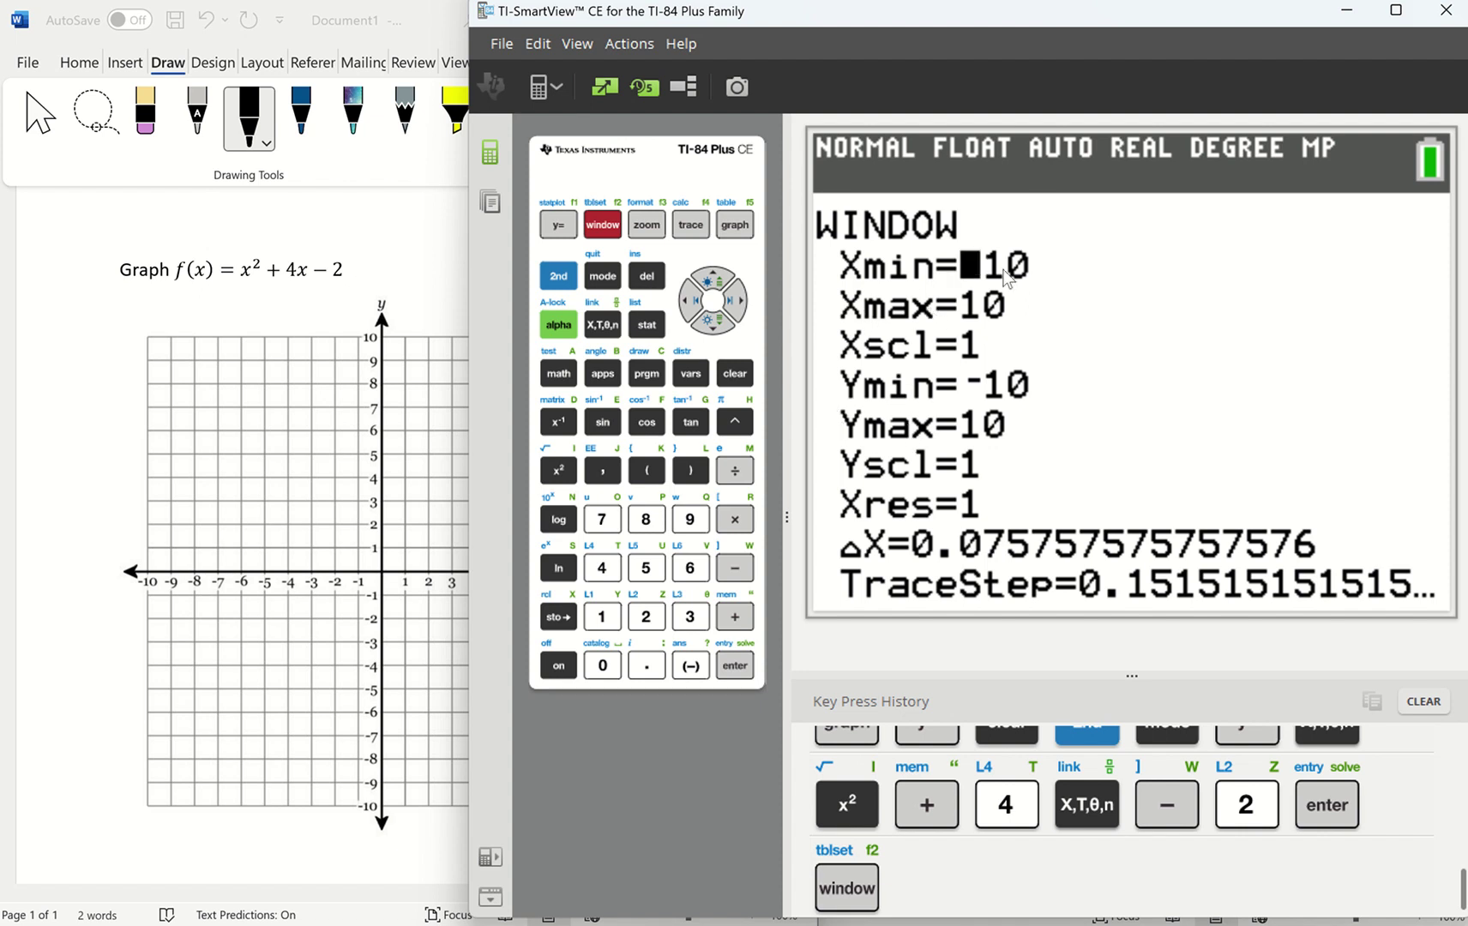
key(Down)
key(Down)
key(Down)
key(Down)
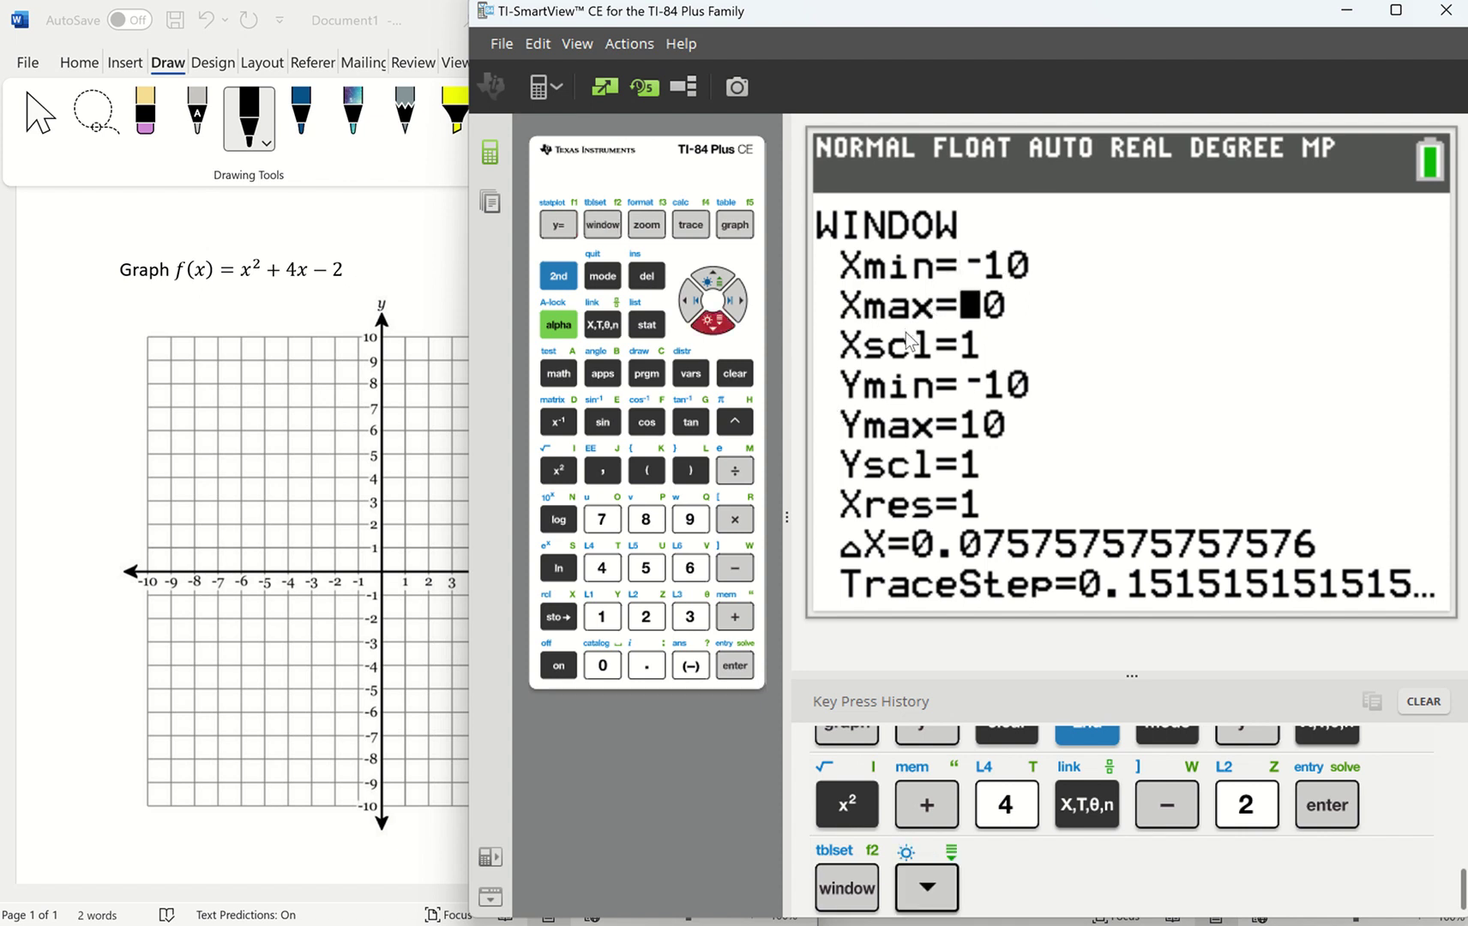
key(Down)
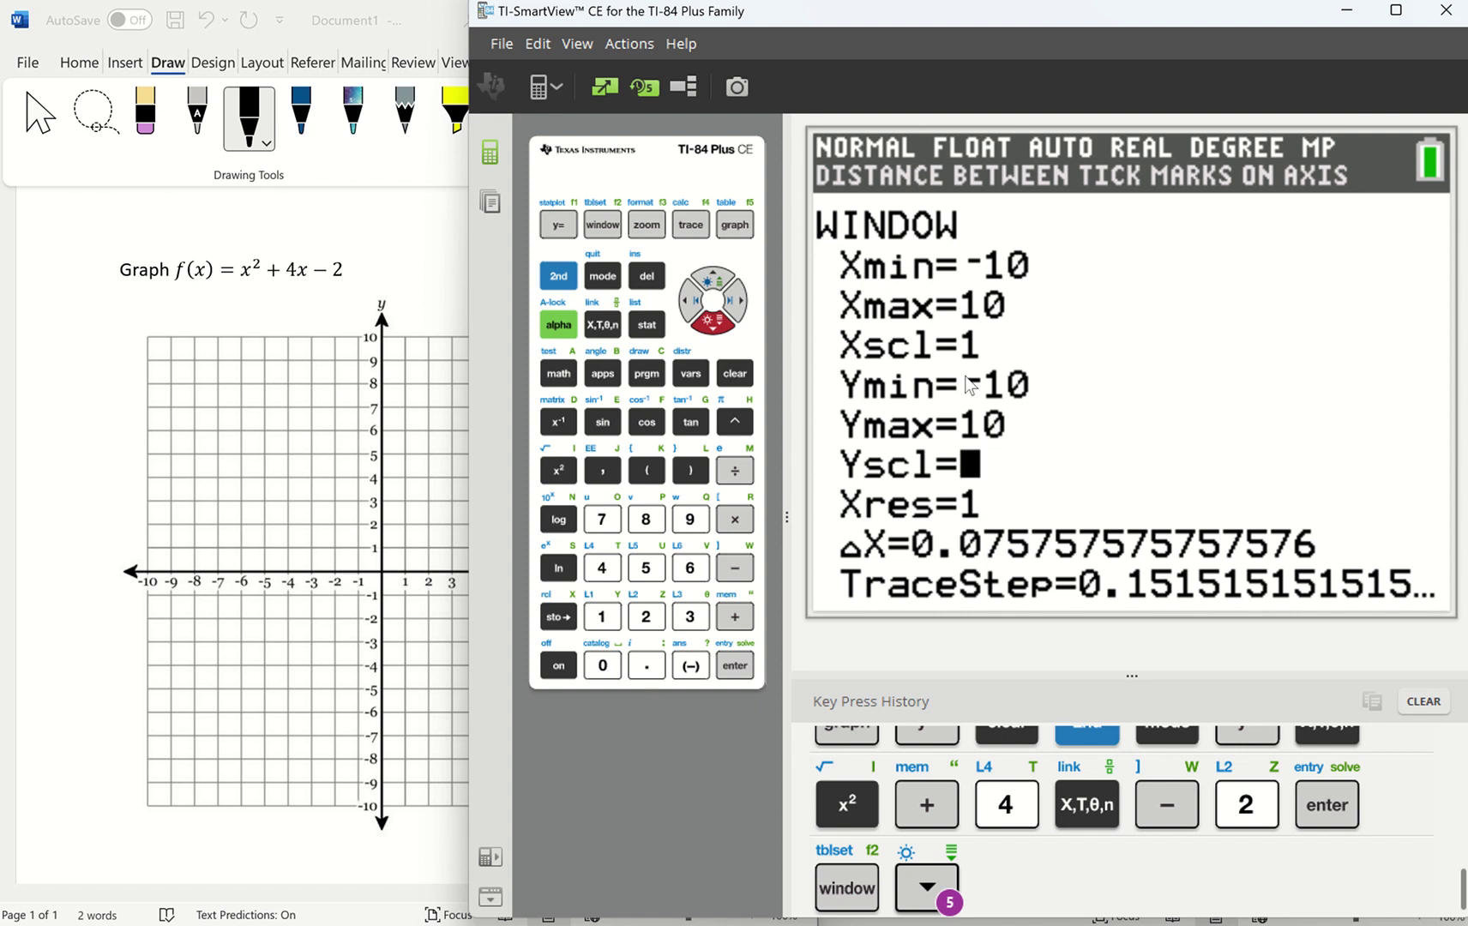
key(Down)
key(Up)
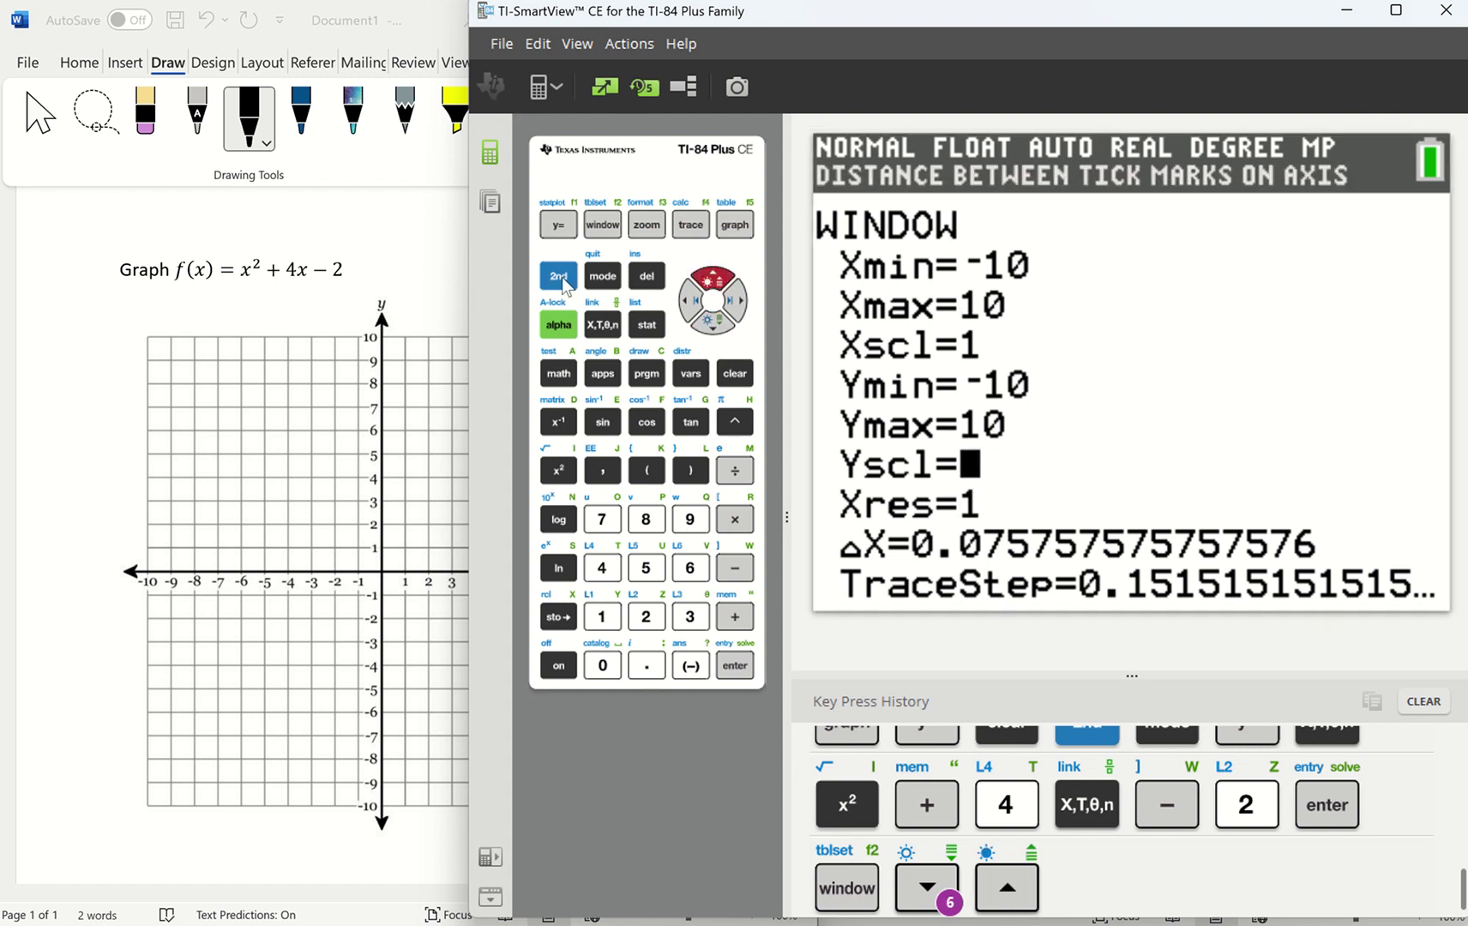
click(558, 276)
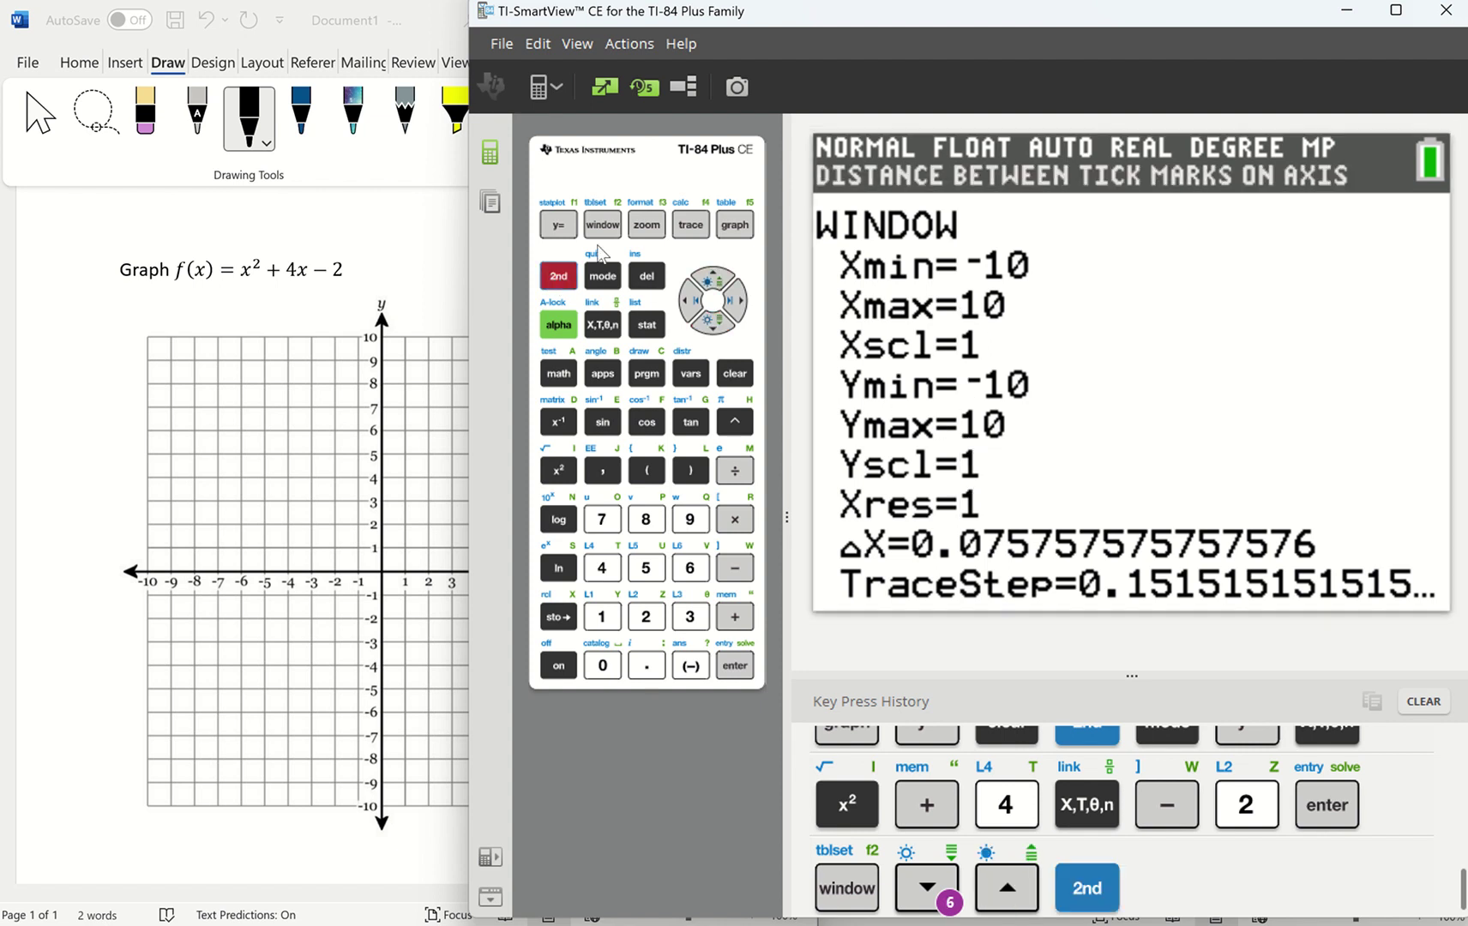
click(603, 226)
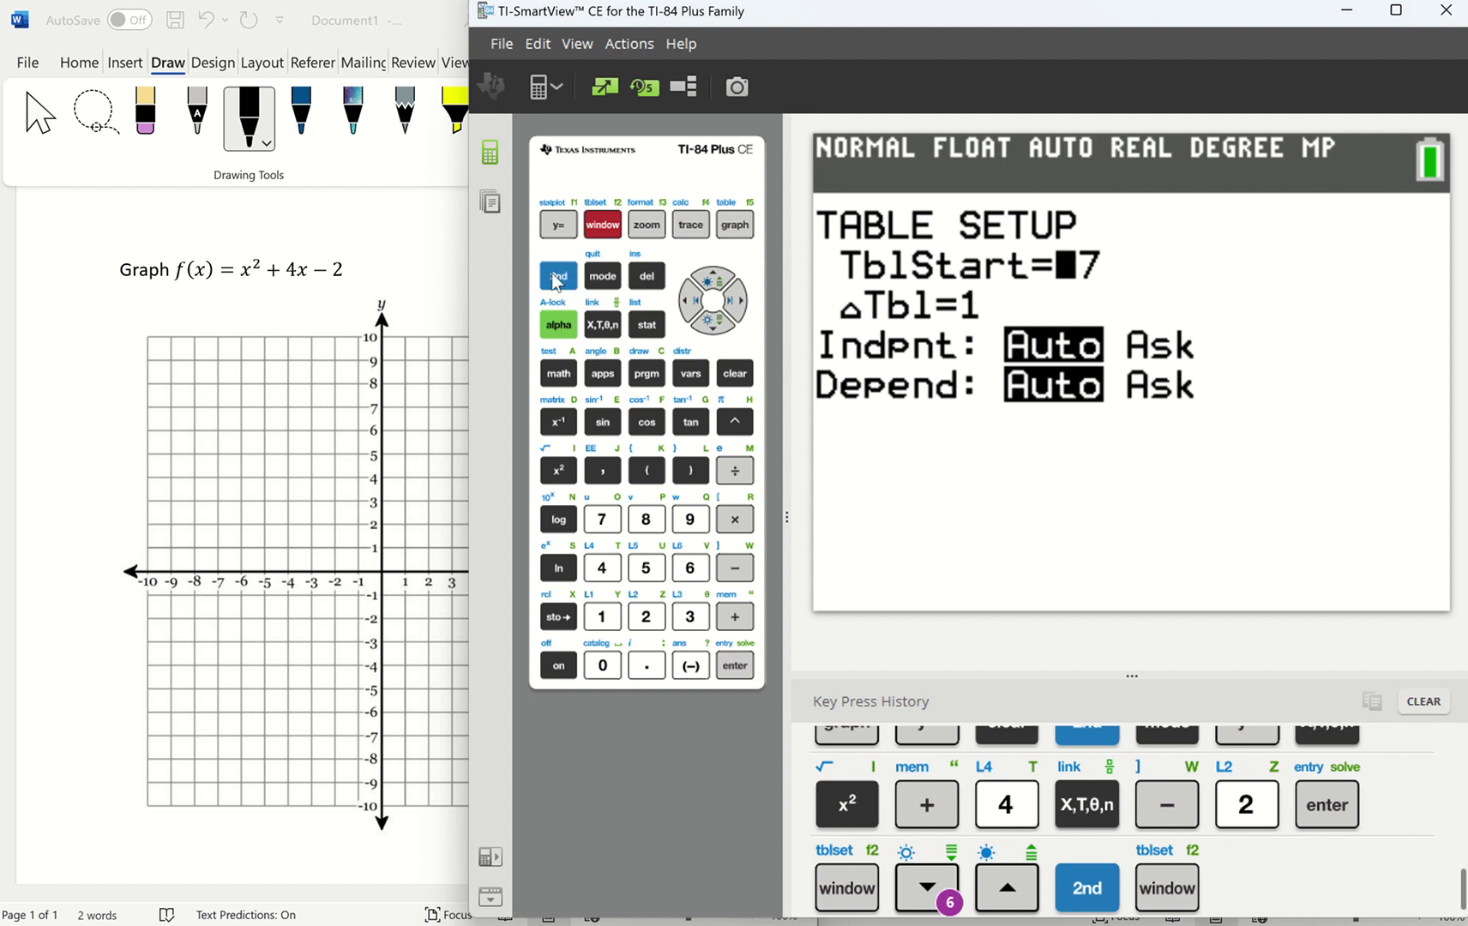
click(553, 225)
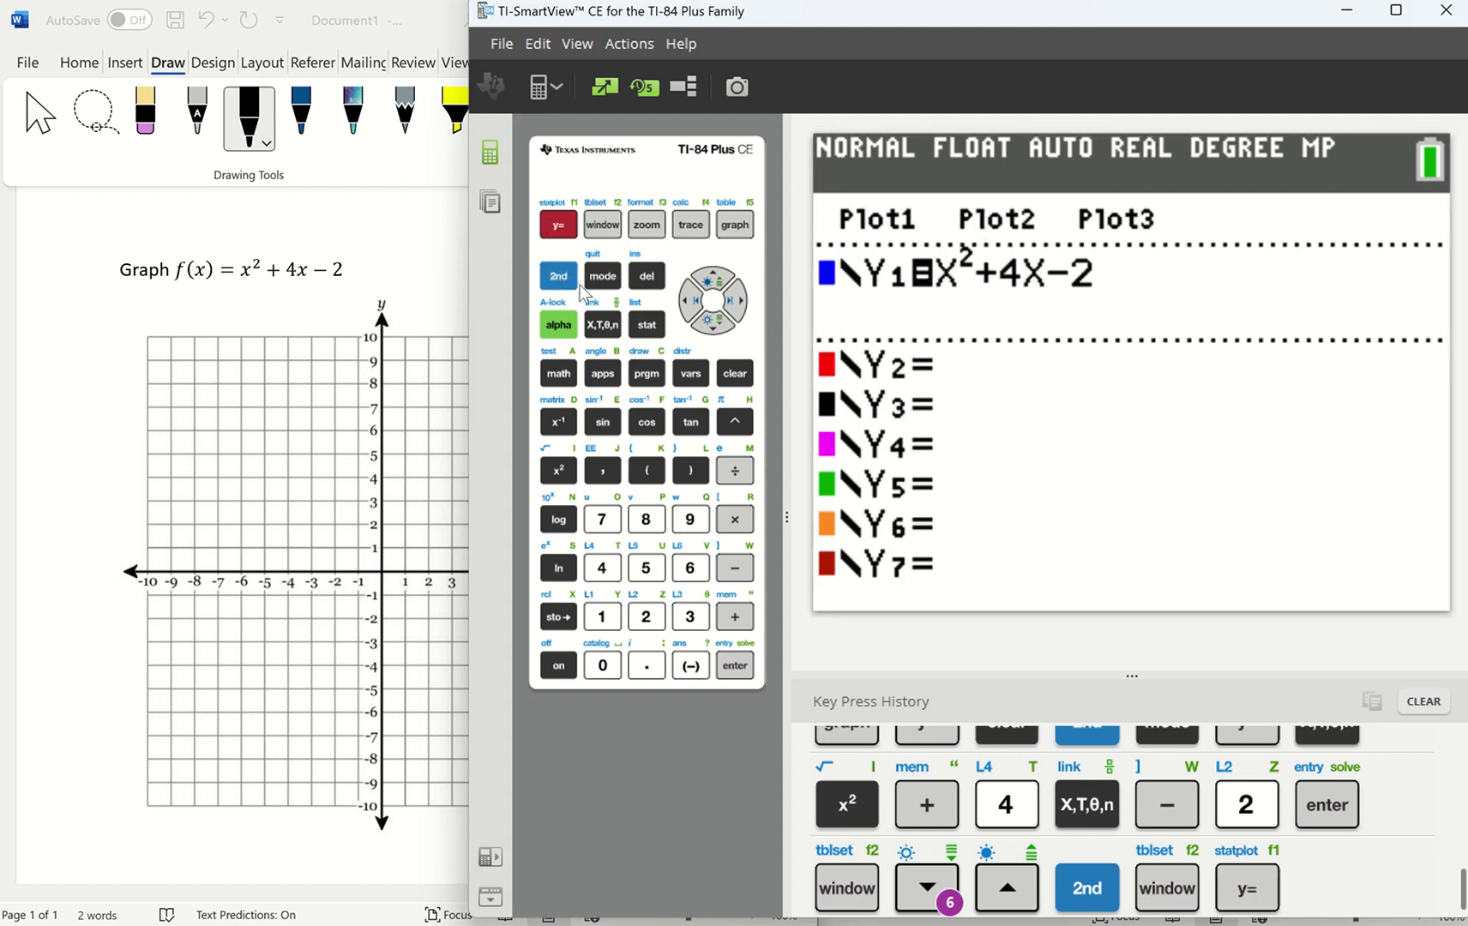
- Graph Y1 and move the cursor left and down toward the parabola's bottom
click(735, 226)
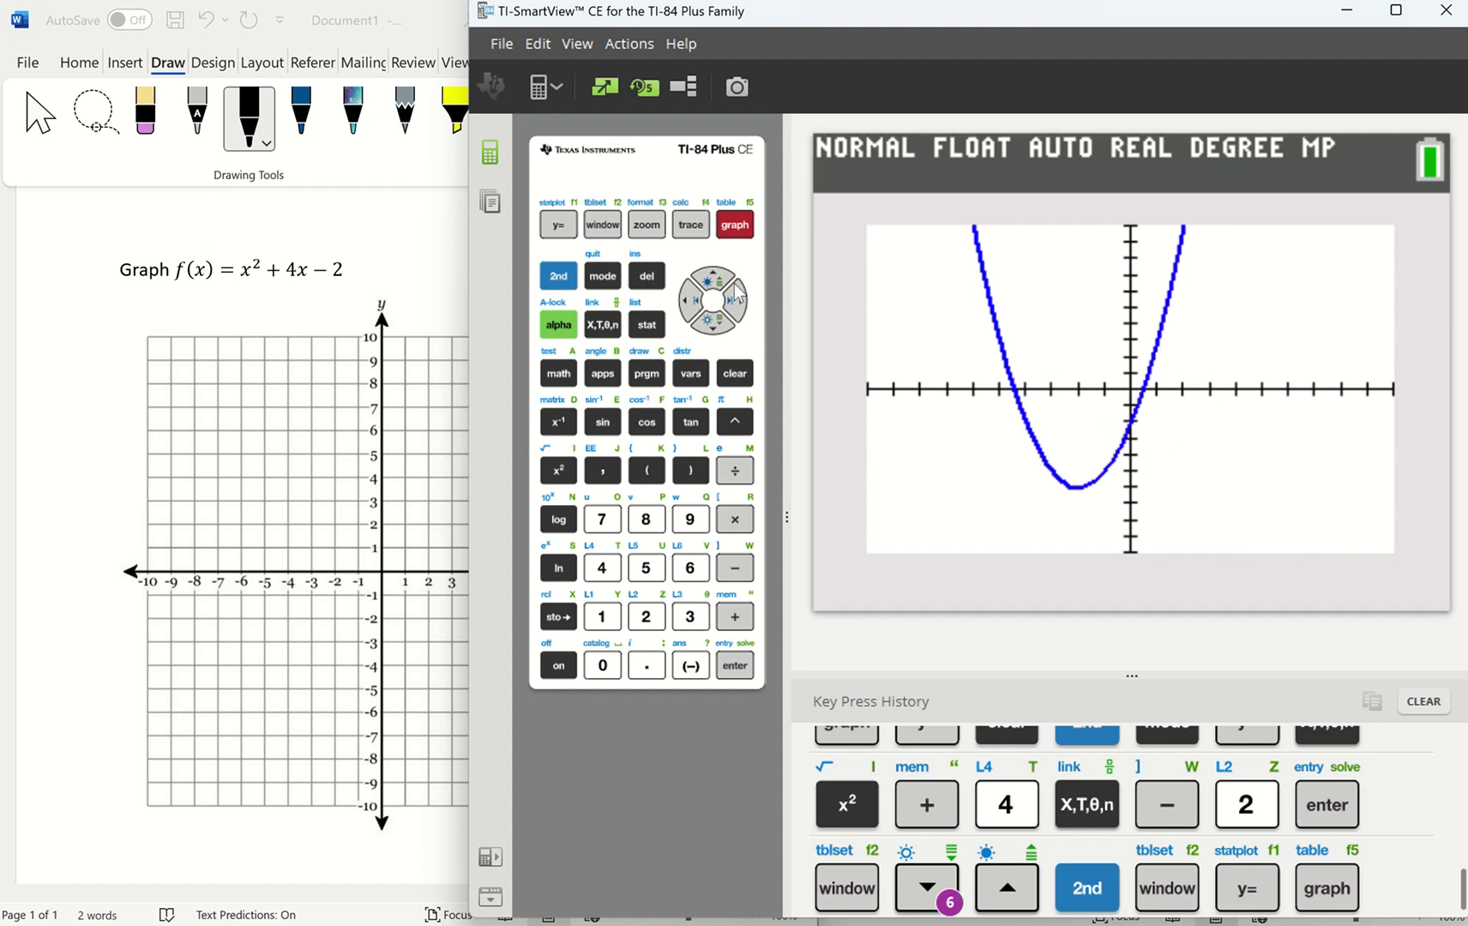
click(700, 311)
click(700, 310)
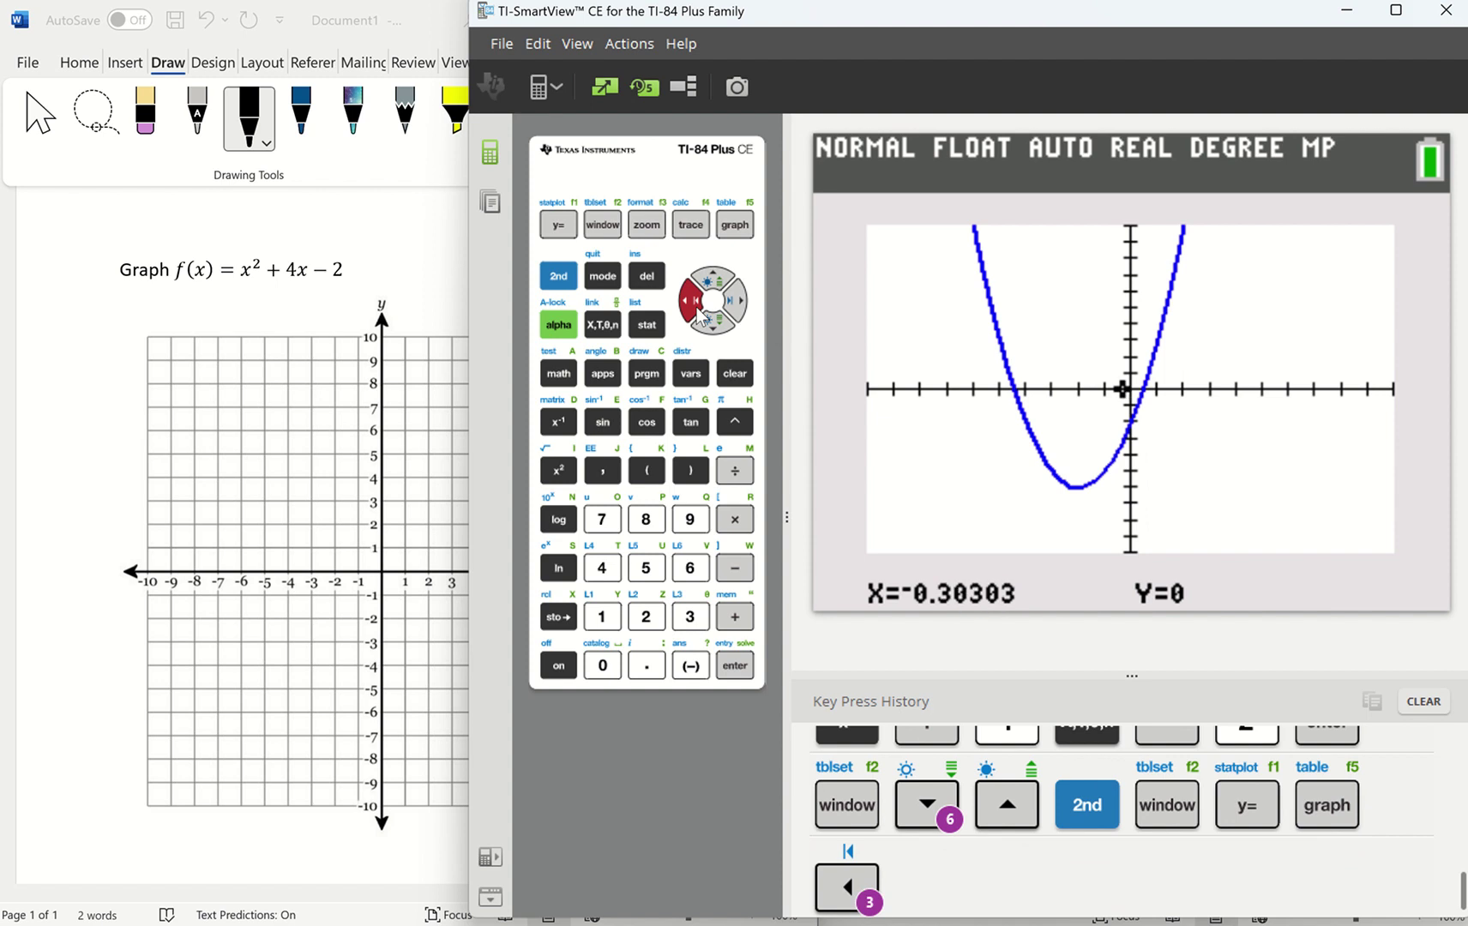
click(700, 310)
key(Right)
key(Down)
key(Right)
key(Down)
key(Down)
key(Down)
key(Down)
key(Down)
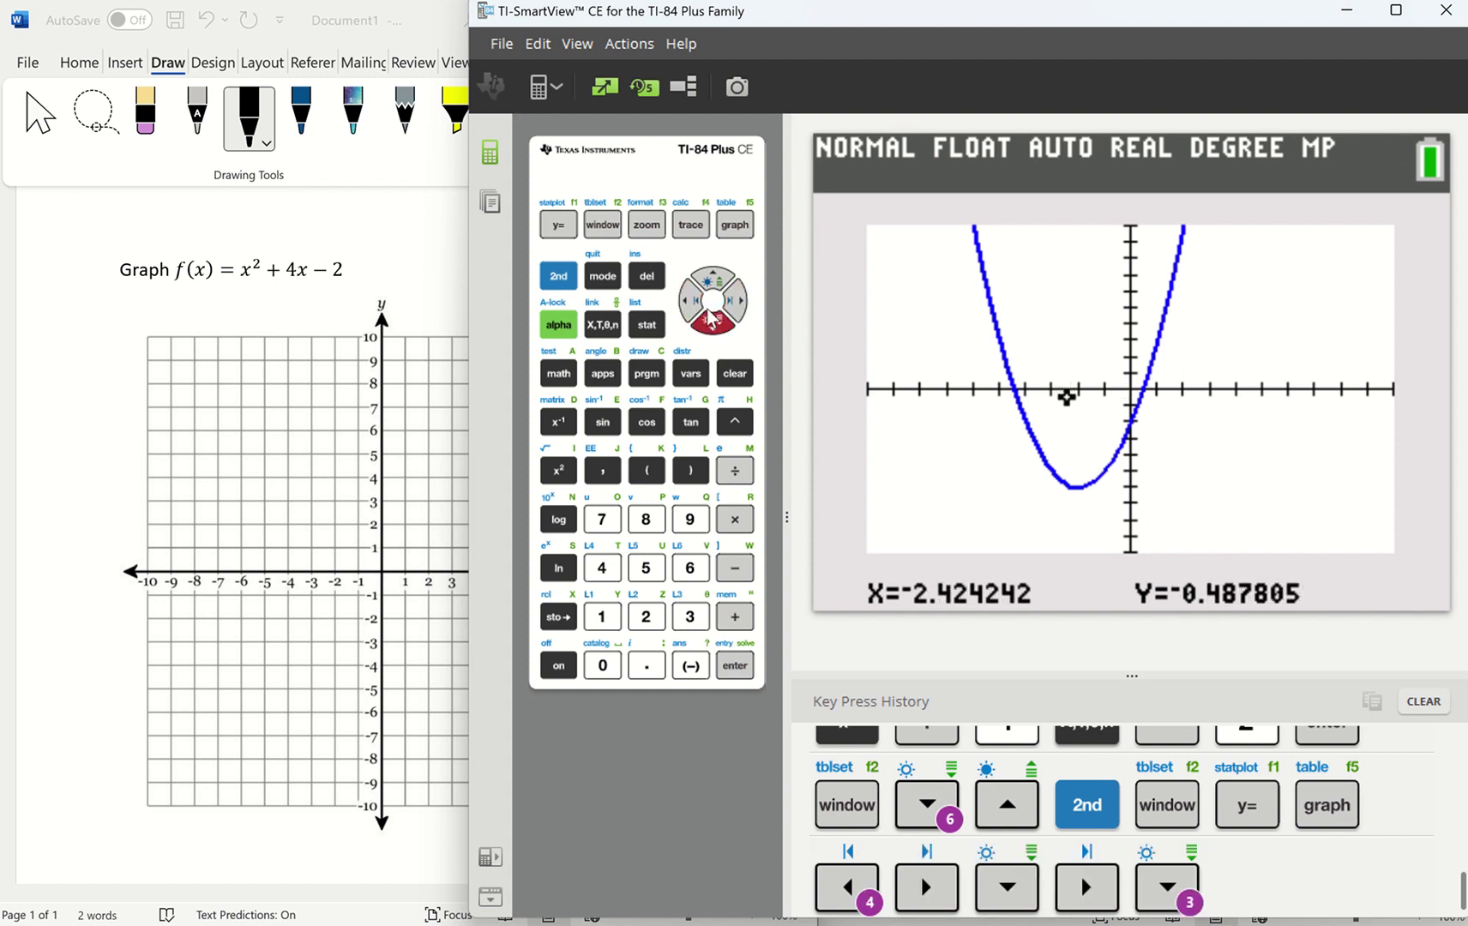
key(Down)
key(Down)
key(Down)
key(Down)
key(Down)
key(Right)
key(Right)
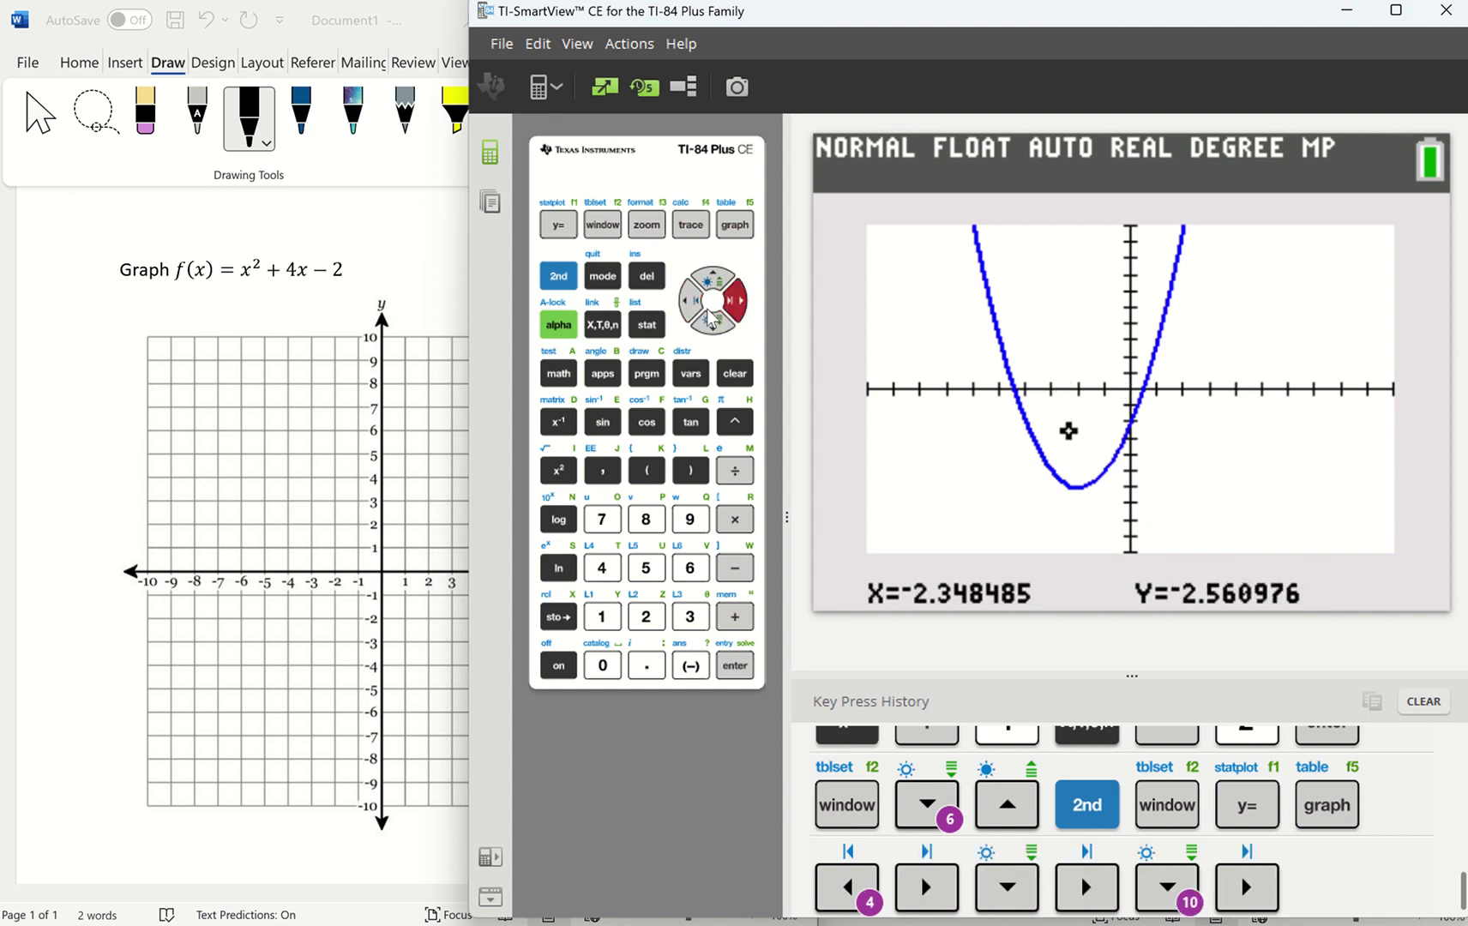
- Settle the cursor on the vertex at X=−2.045455, Y=−5.97561
key(Down)
key(Right)
key(Down)
key(Right)
key(Right)
key(Right)
key(Right)
key(Down)
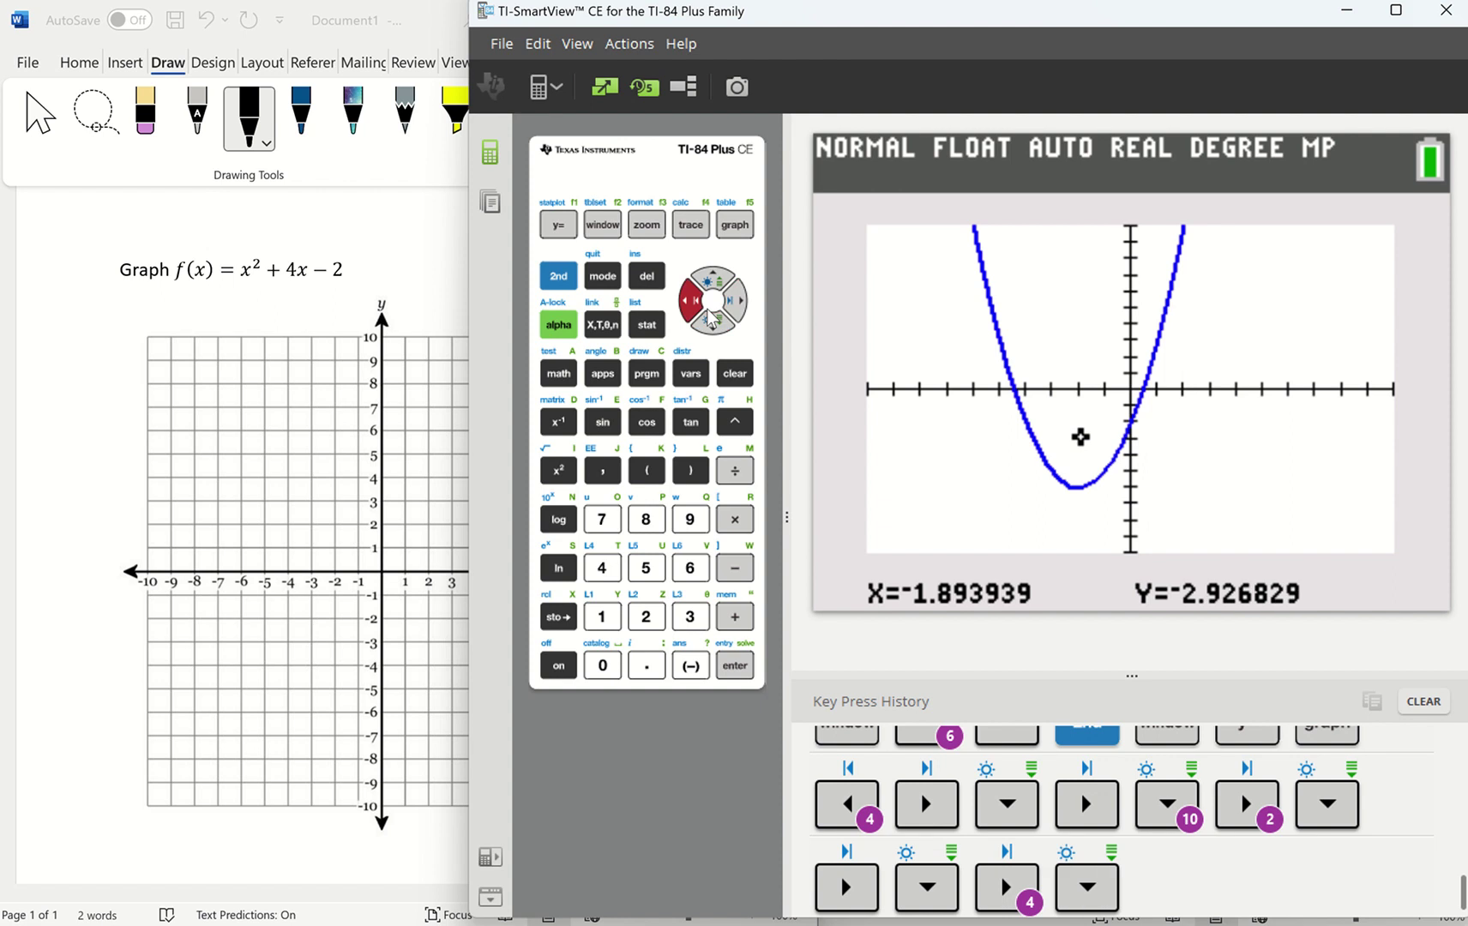
key(Left)
key(Down)
key(Left)
key(Down)
key(Down)
key(Down)
key(Down)
key(Down)
key(Down)
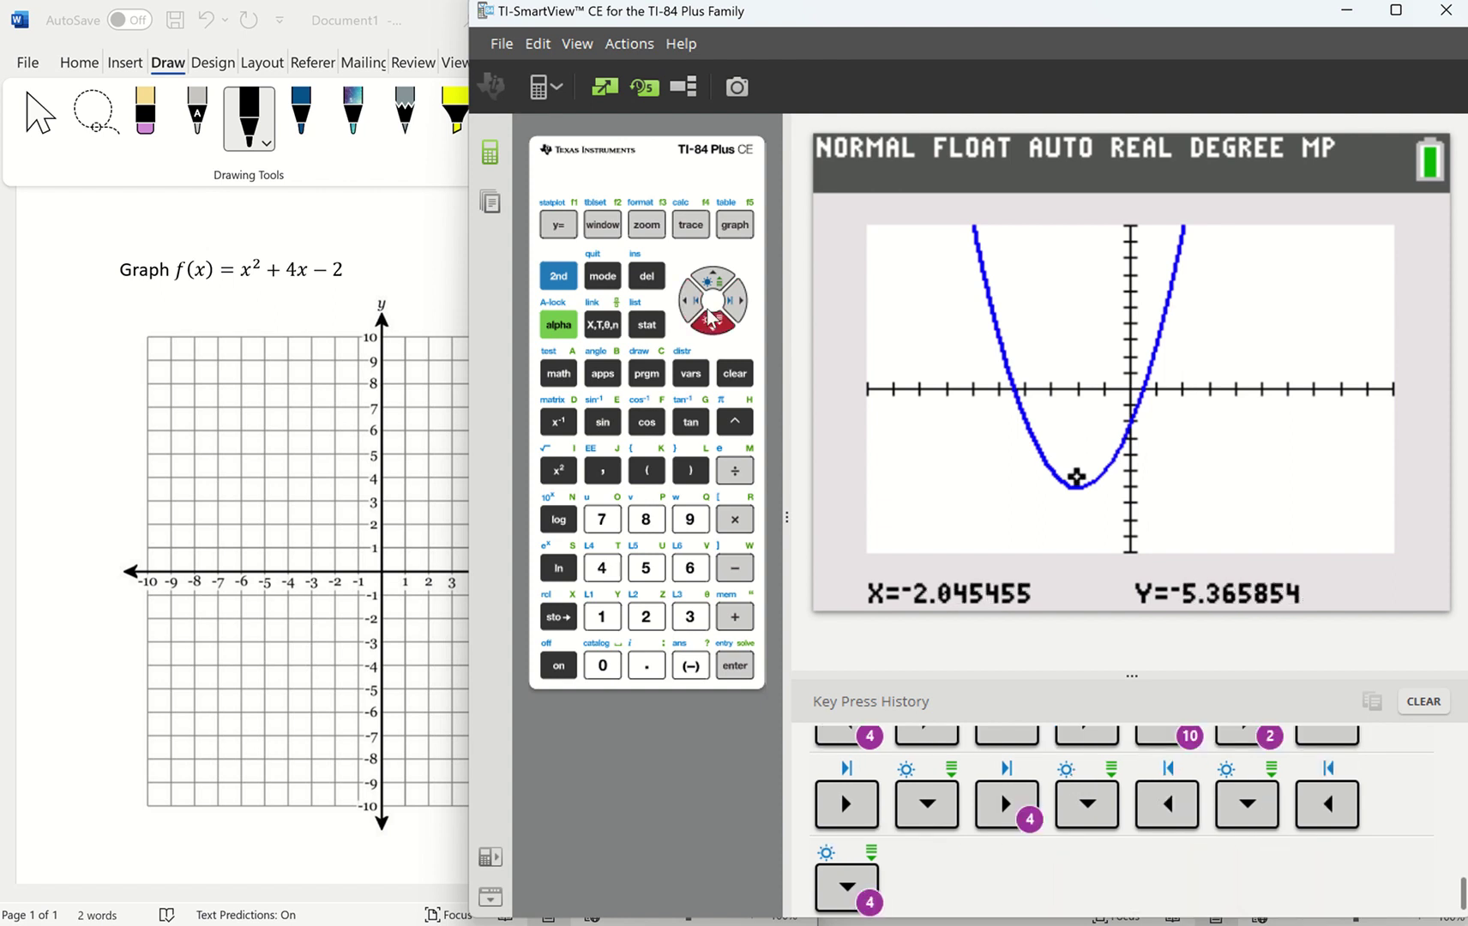
click(710, 317)
click(710, 317)
click(710, 318)
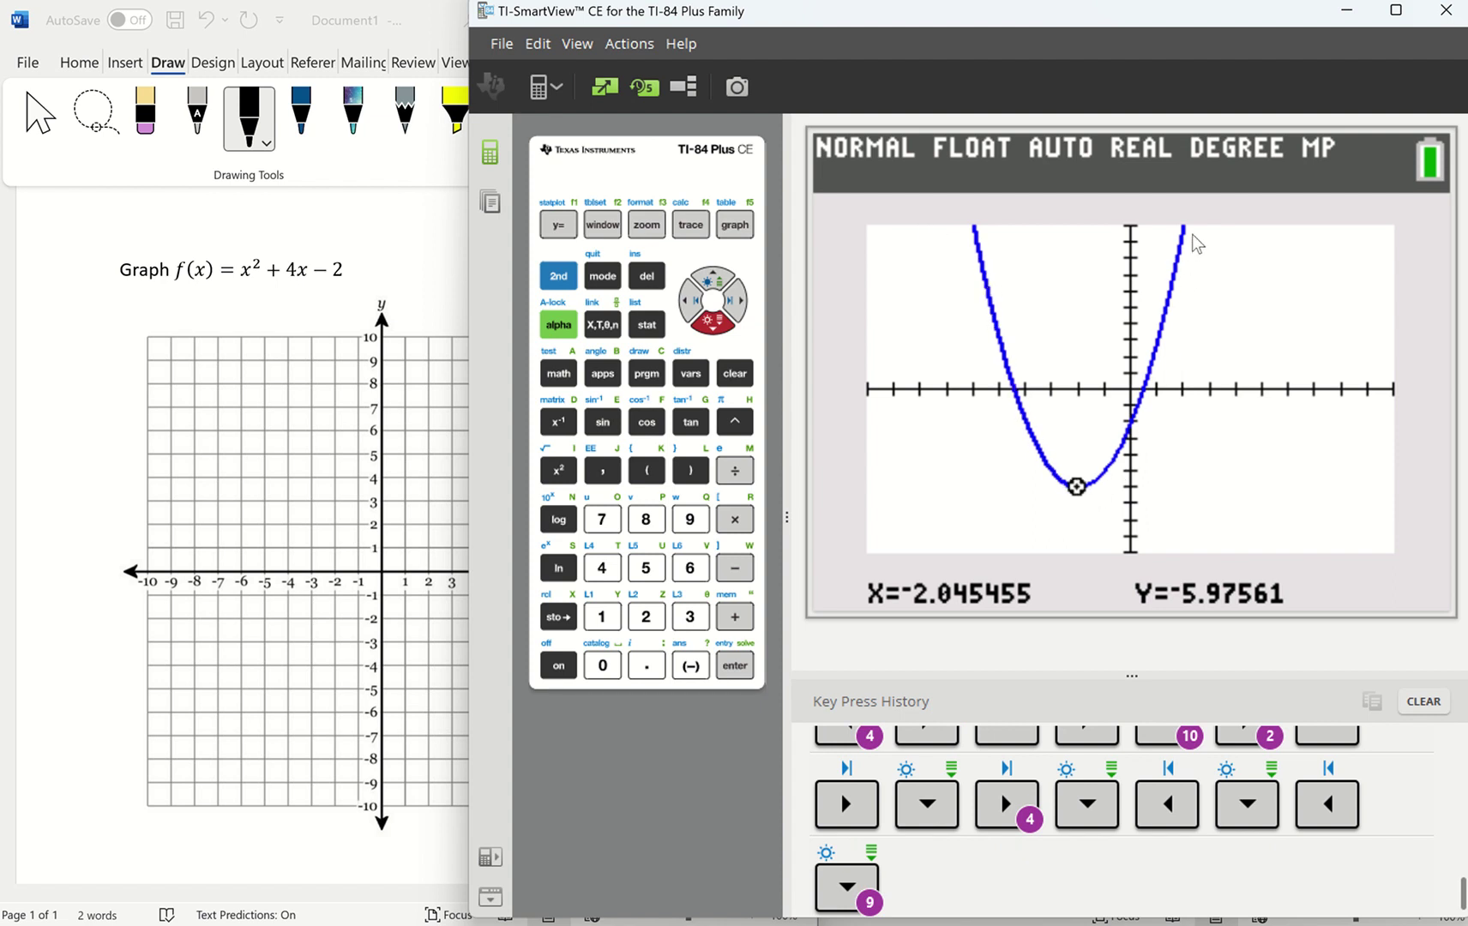
key(Right)
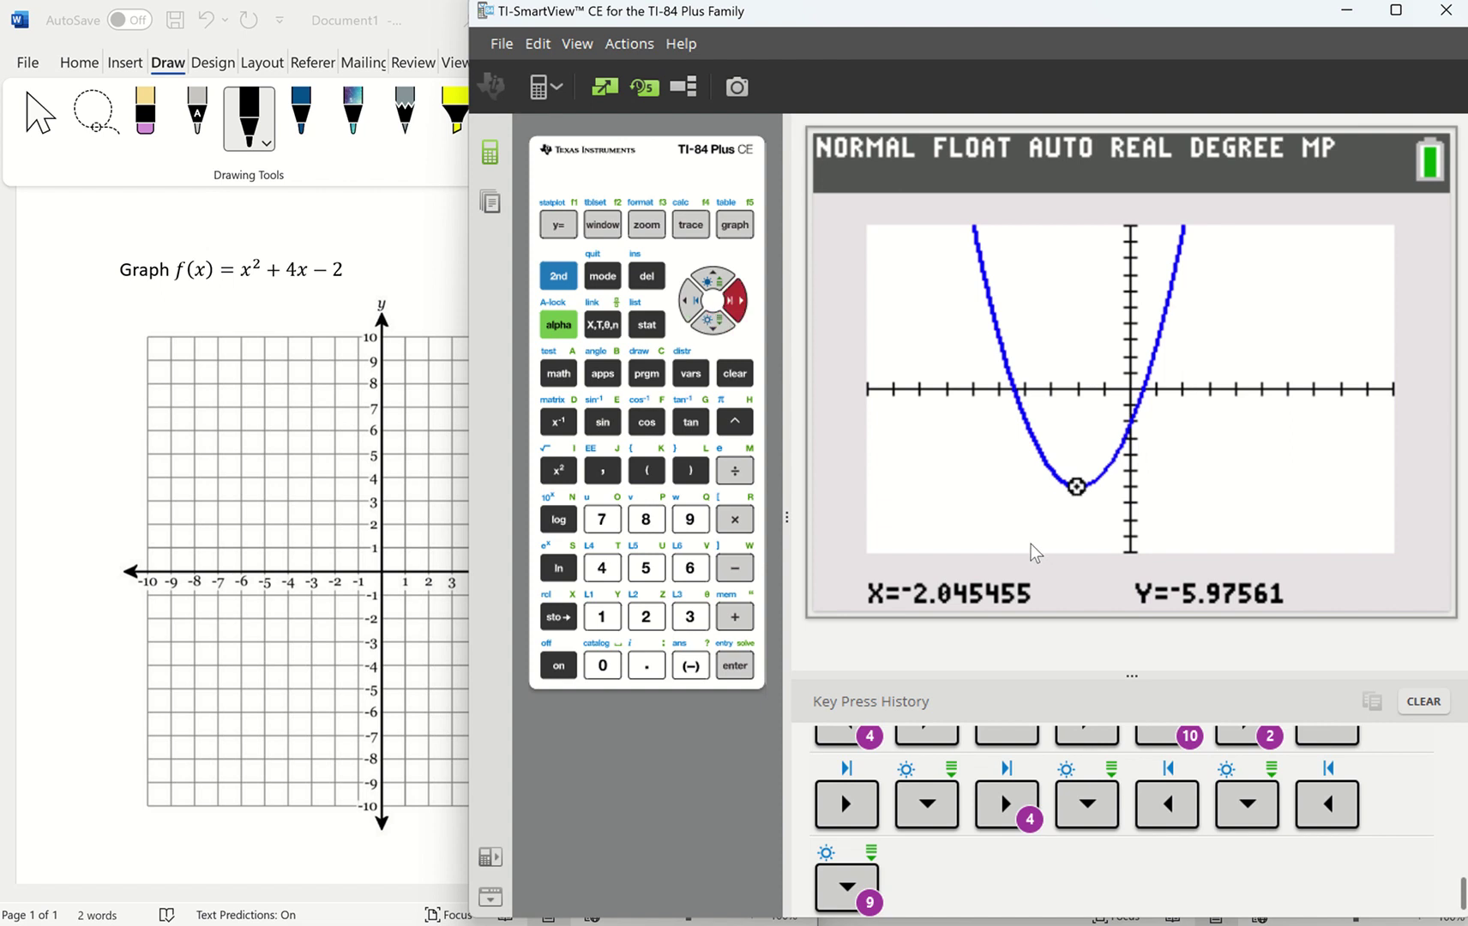
key(Left)
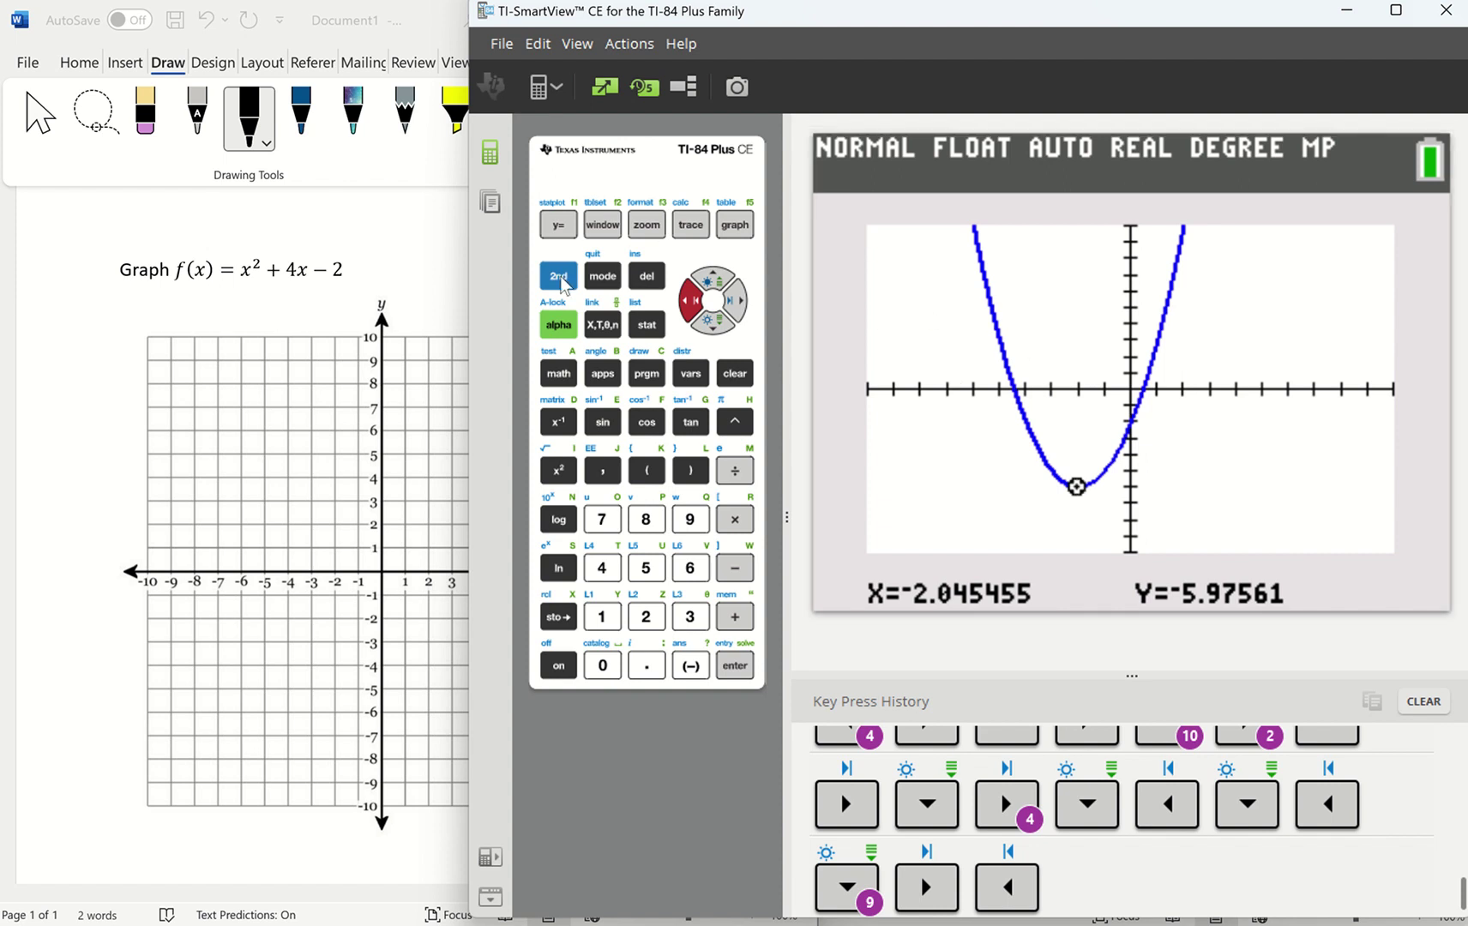
- Show the Y1 table and step down to the vertex row X=−2, Y1=−6
click(561, 281)
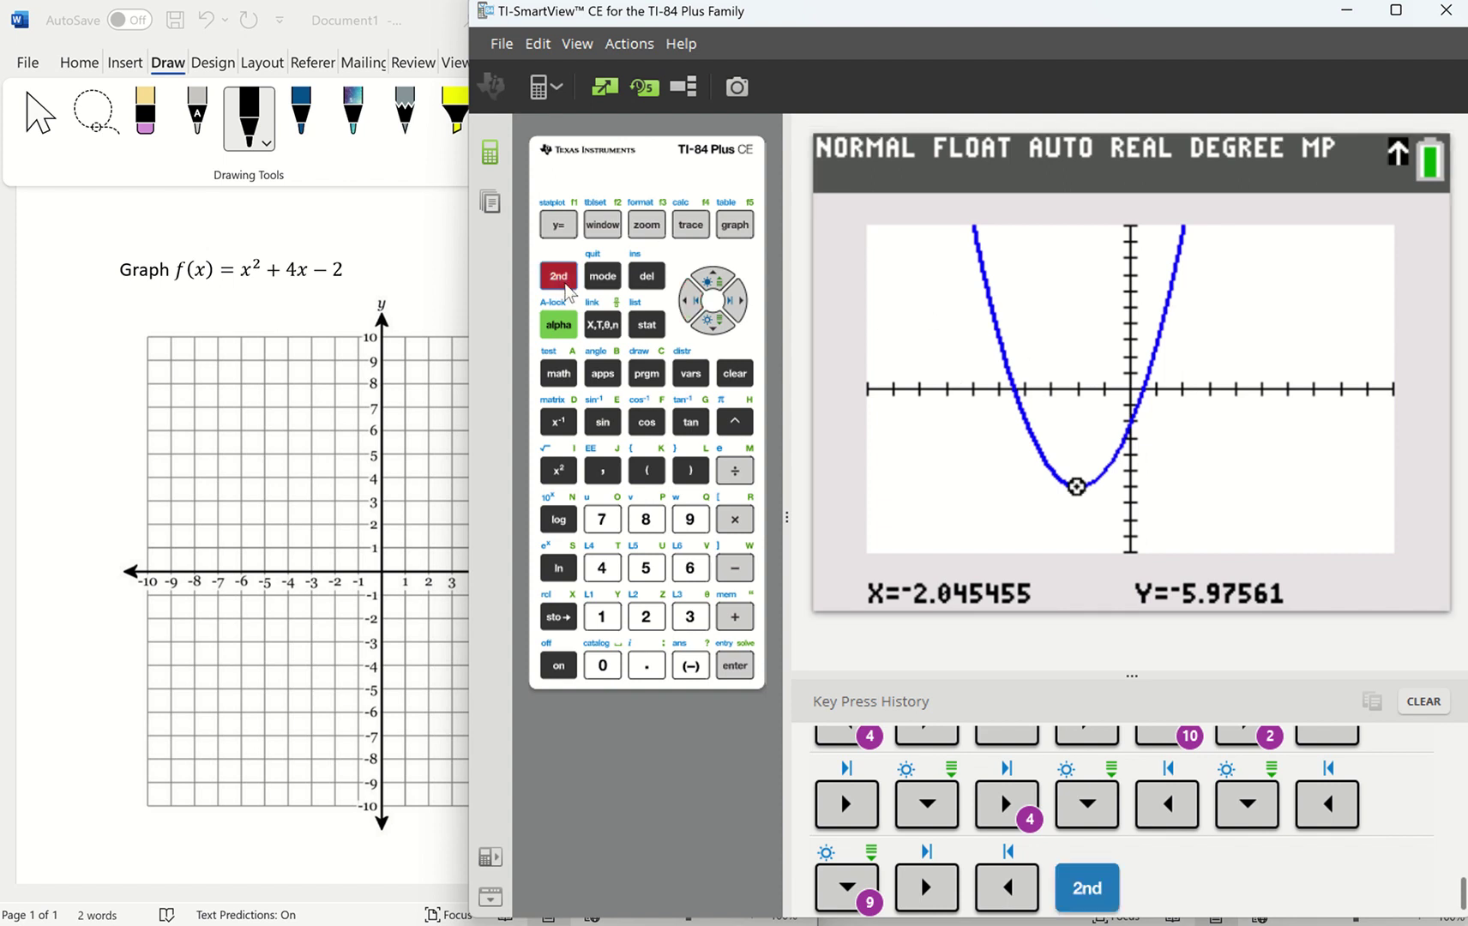
click(746, 224)
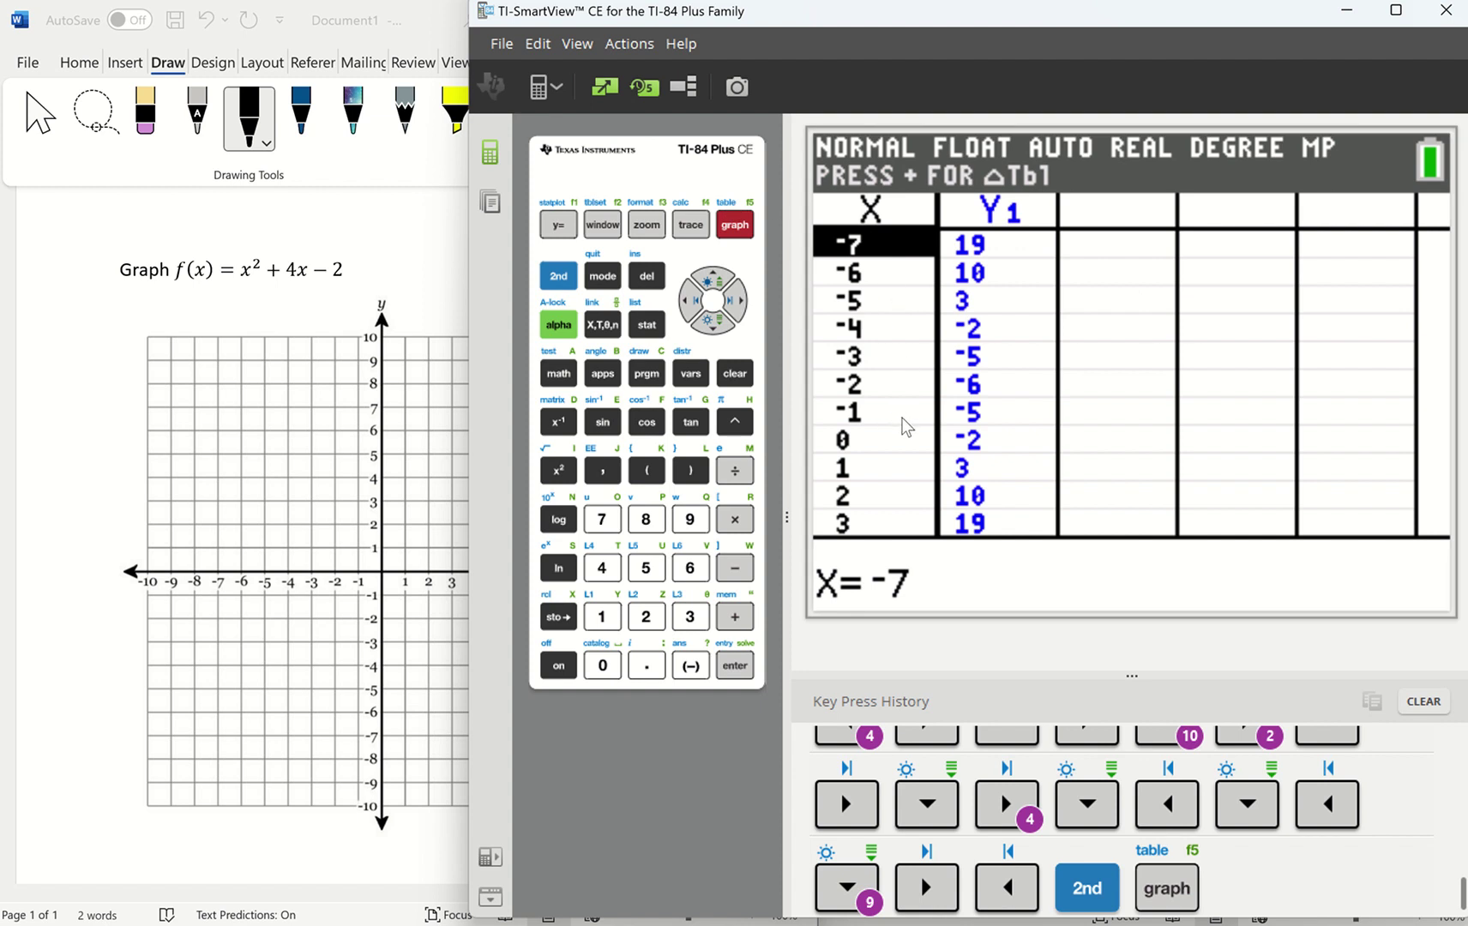
key(Down)
key(Down)
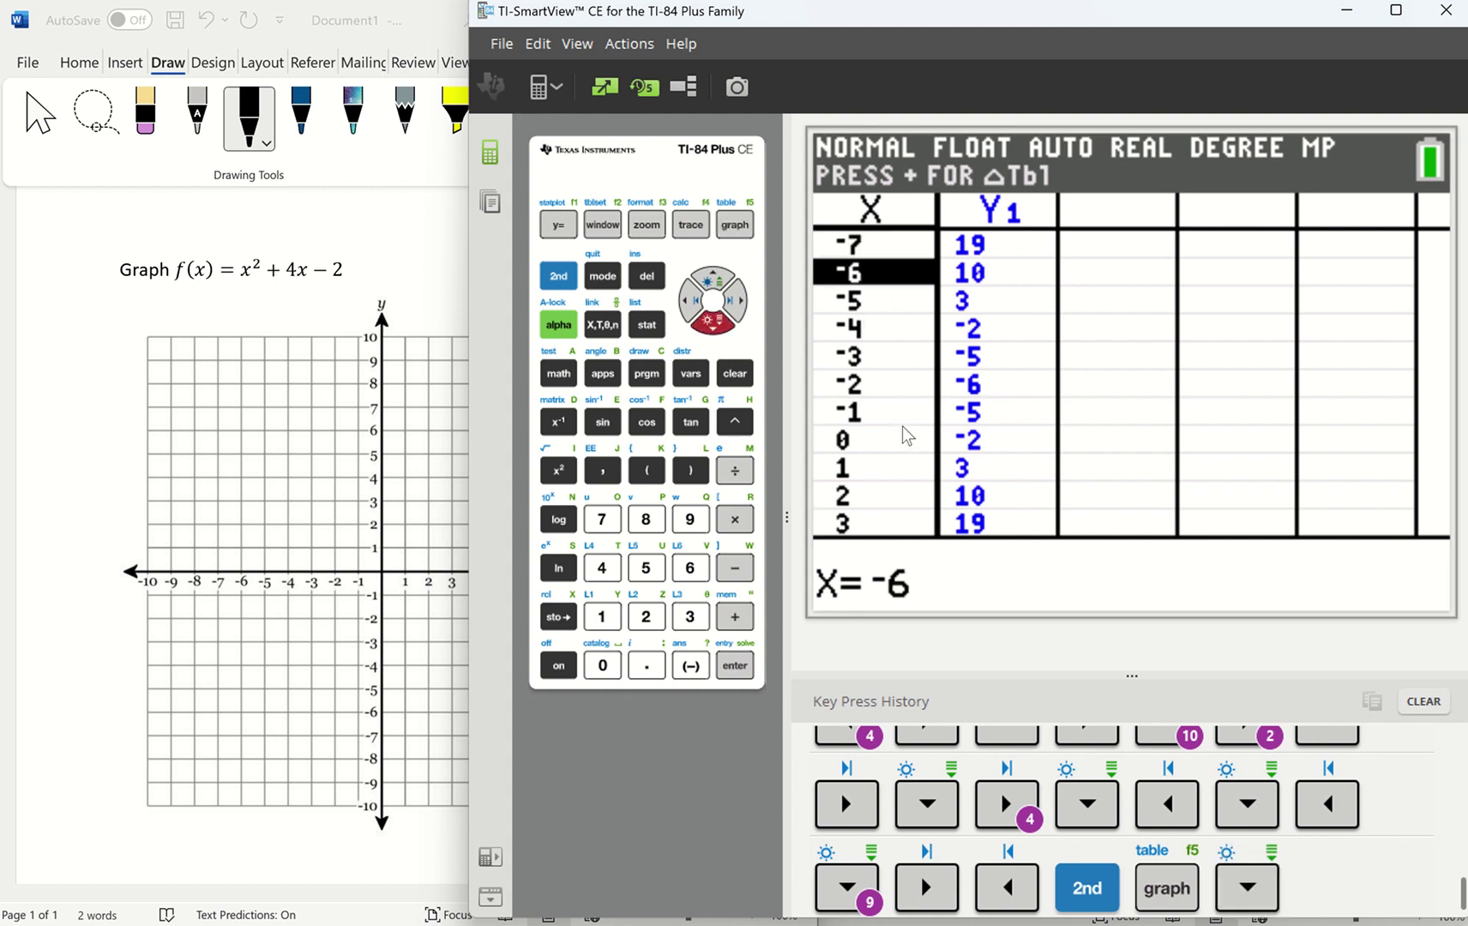
key(Down)
key(Down)
key(Down)
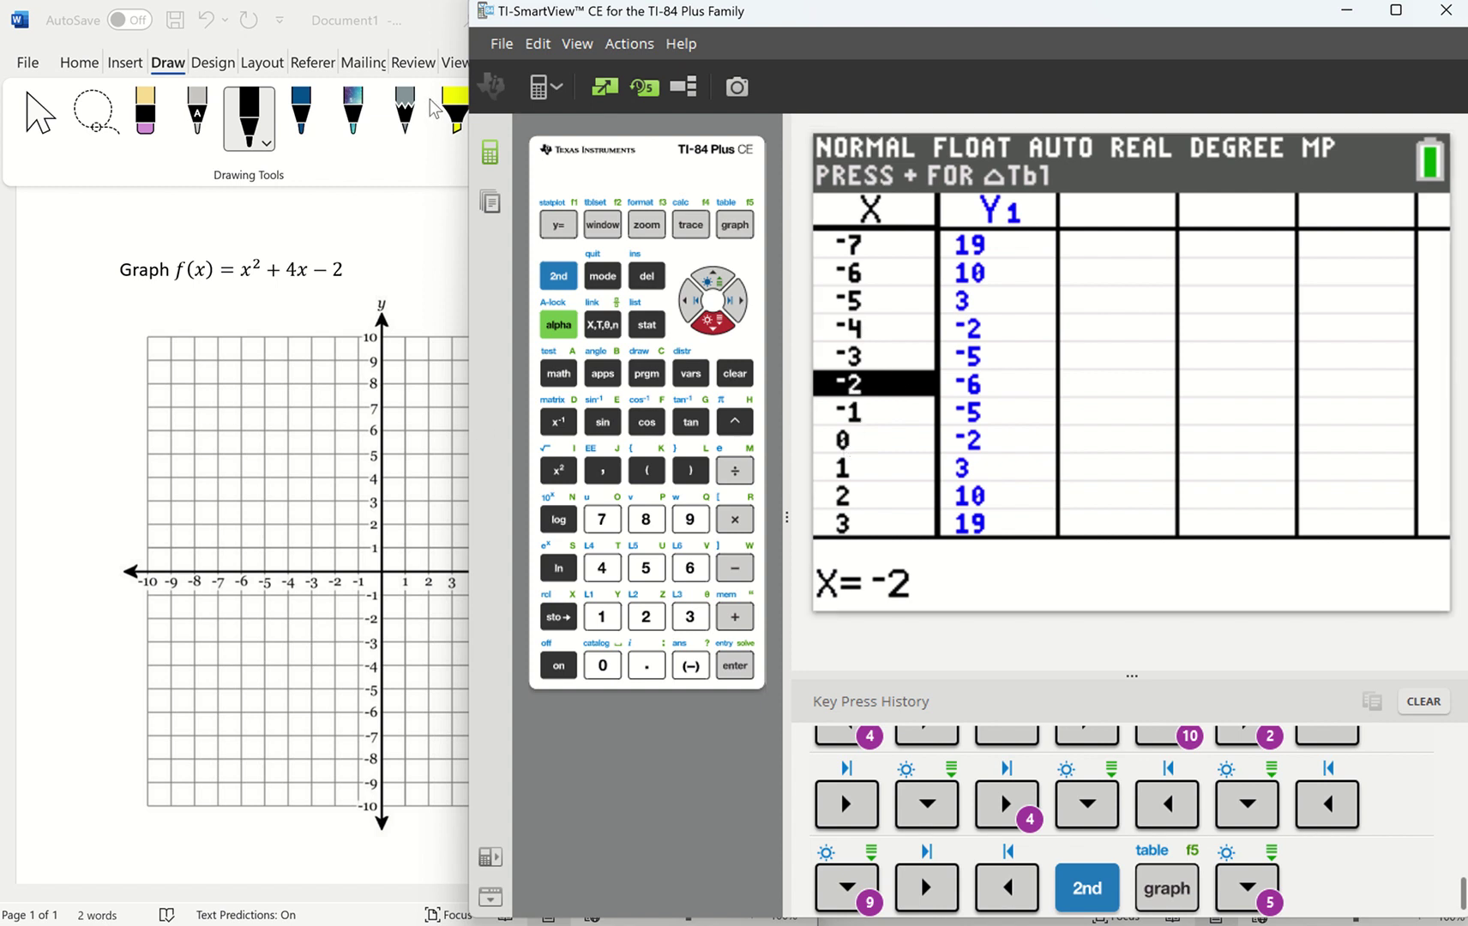
- Widen Word beside the calculator and plot the table points in orange, including vertex (−2,−6)
drag(466, 338, 686, 312)
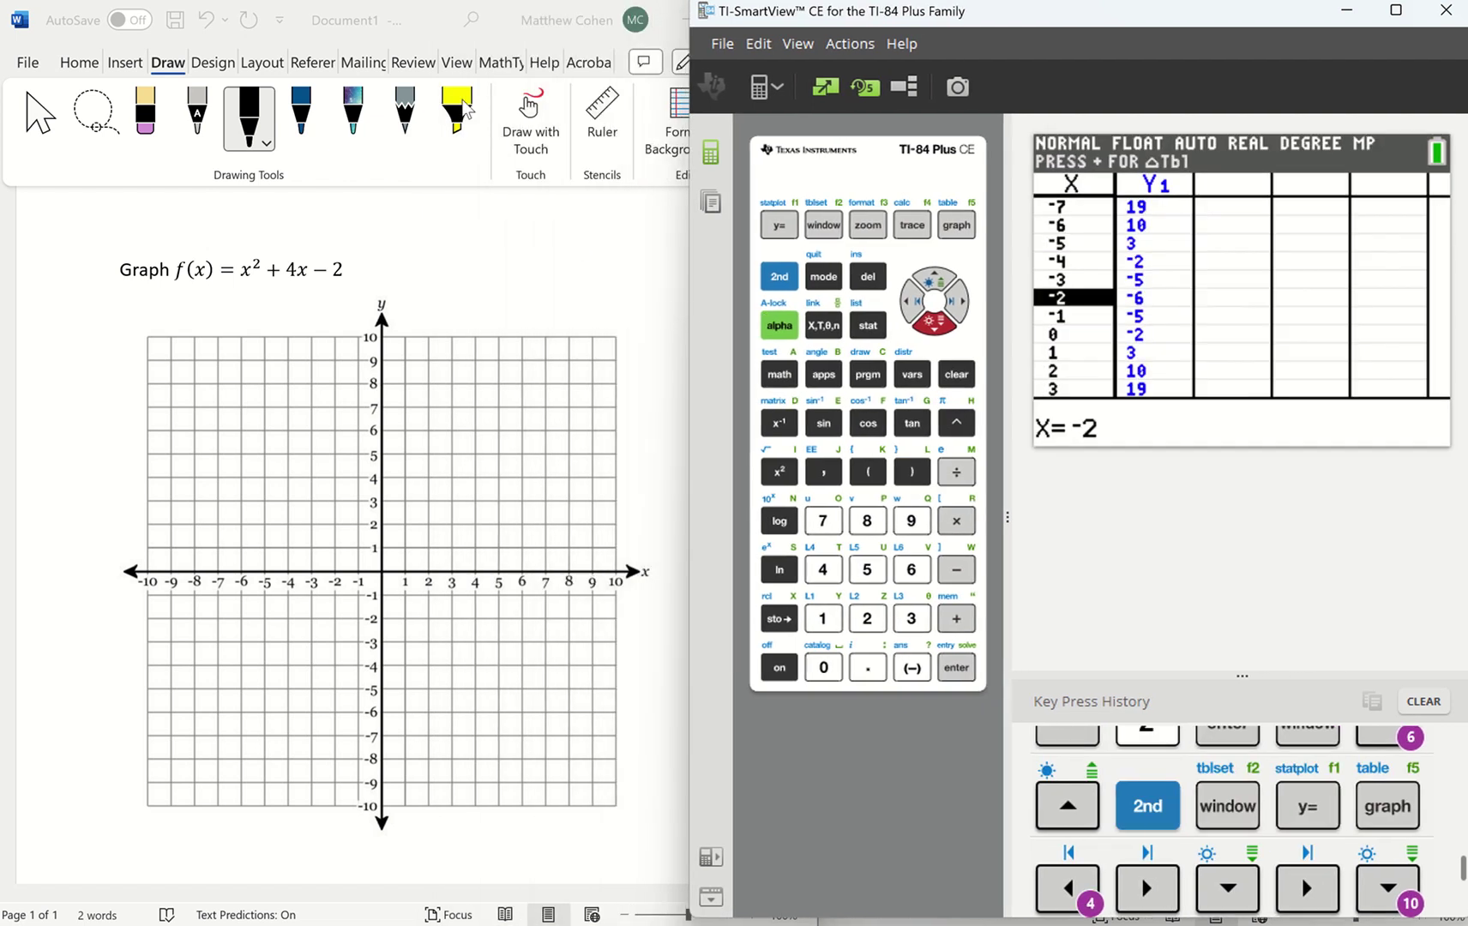
click(434, 24)
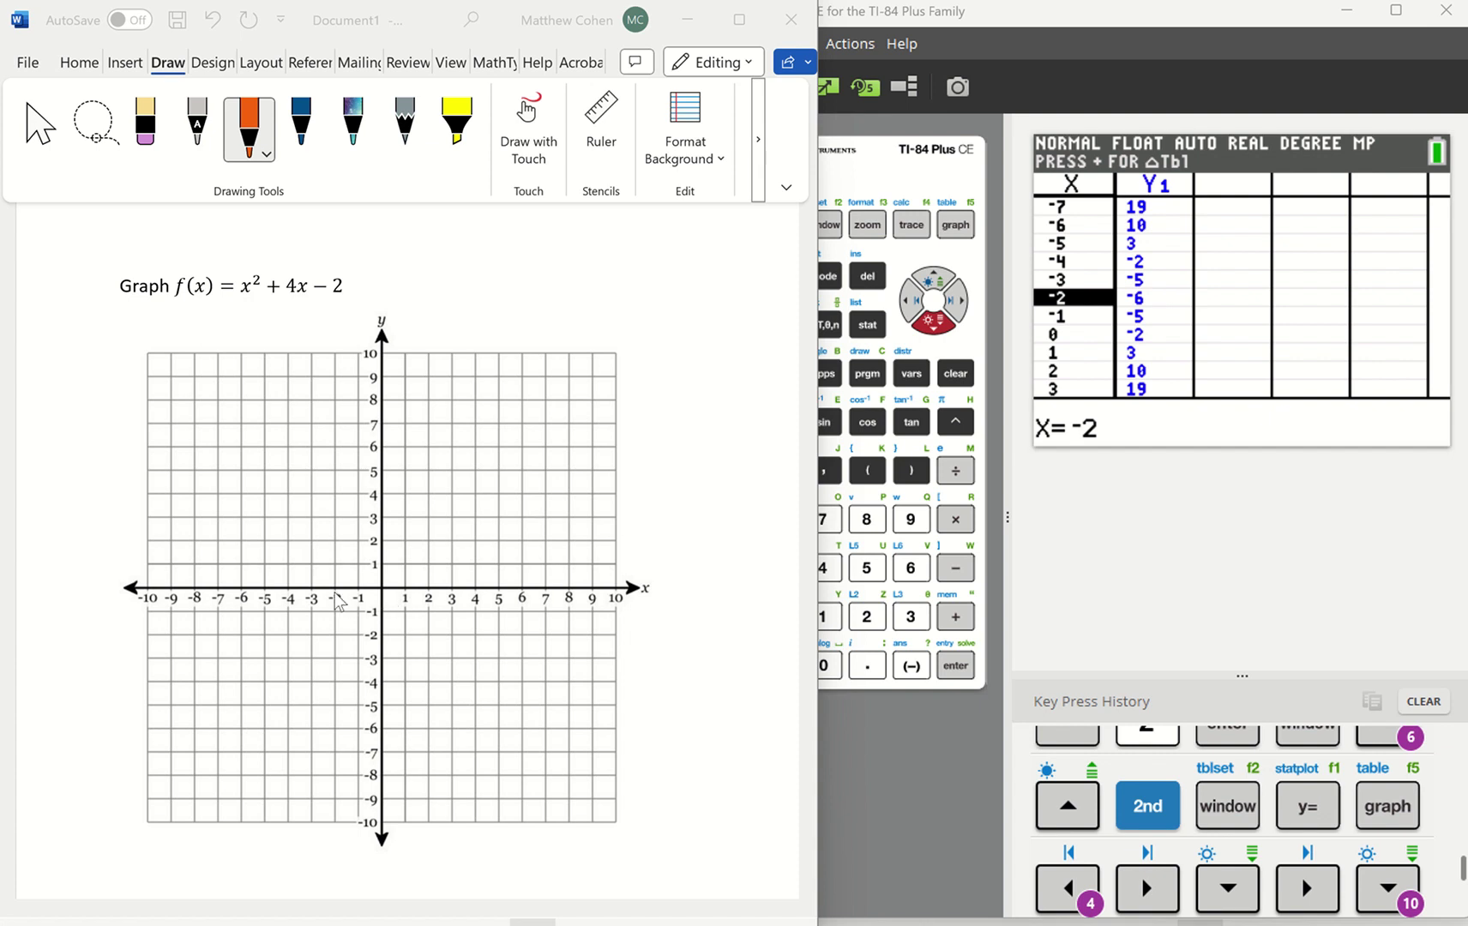
click(335, 729)
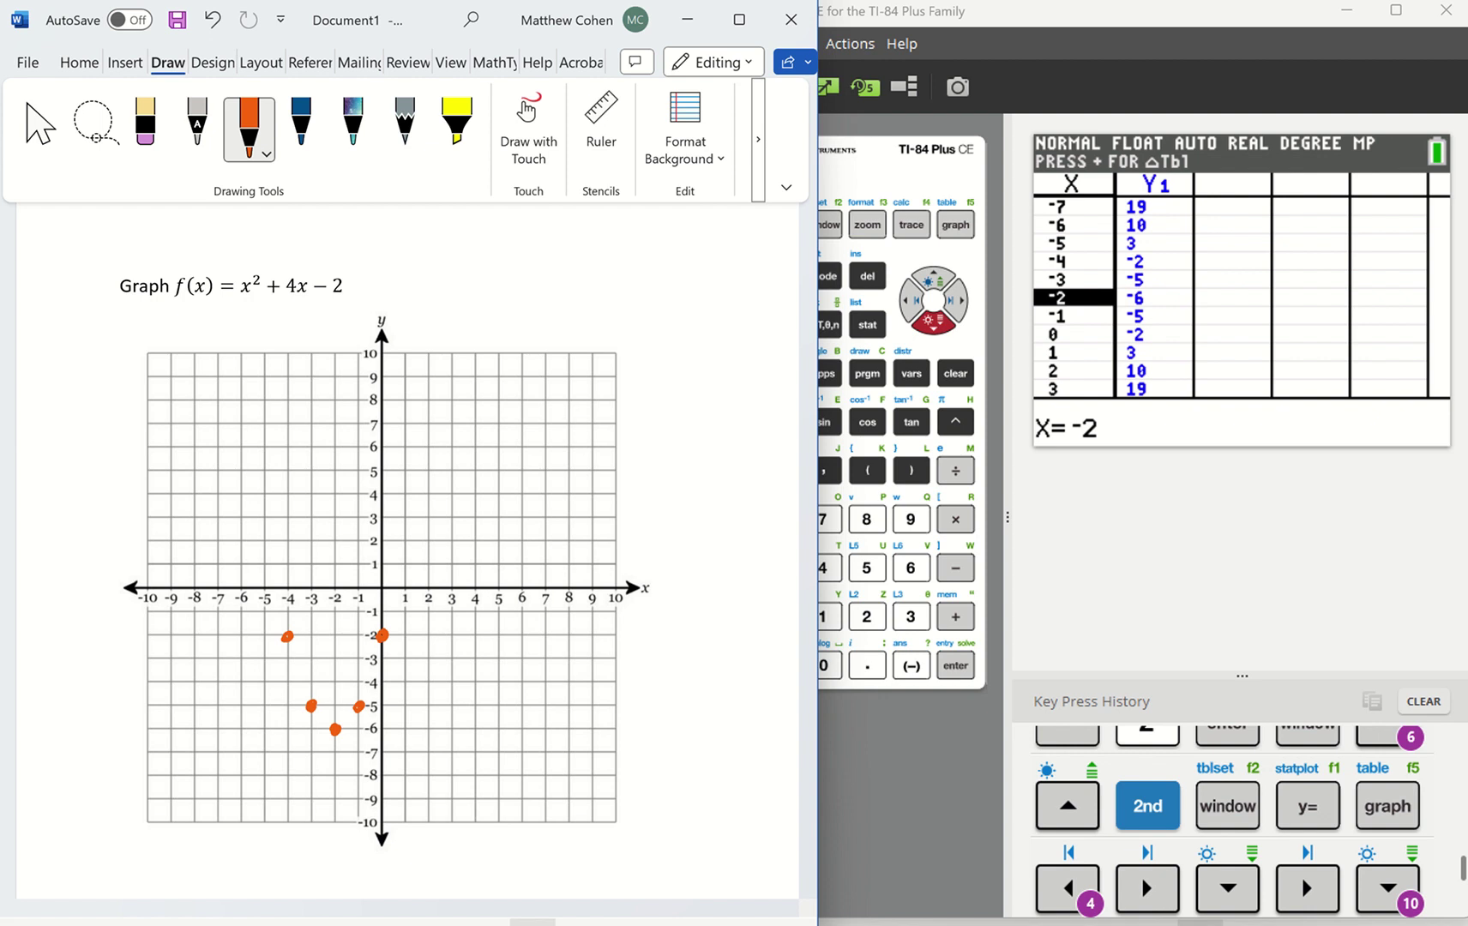
- Draw the orange parabola through the points and add arrowheads to its branches
mouse_move(269, 482)
mouse_down()
mouse_move(280, 607)
mouse_move(323, 727)
mouse_move(378, 646)
mouse_move(415, 503)
mouse_move(438, 509)
mouse_up()
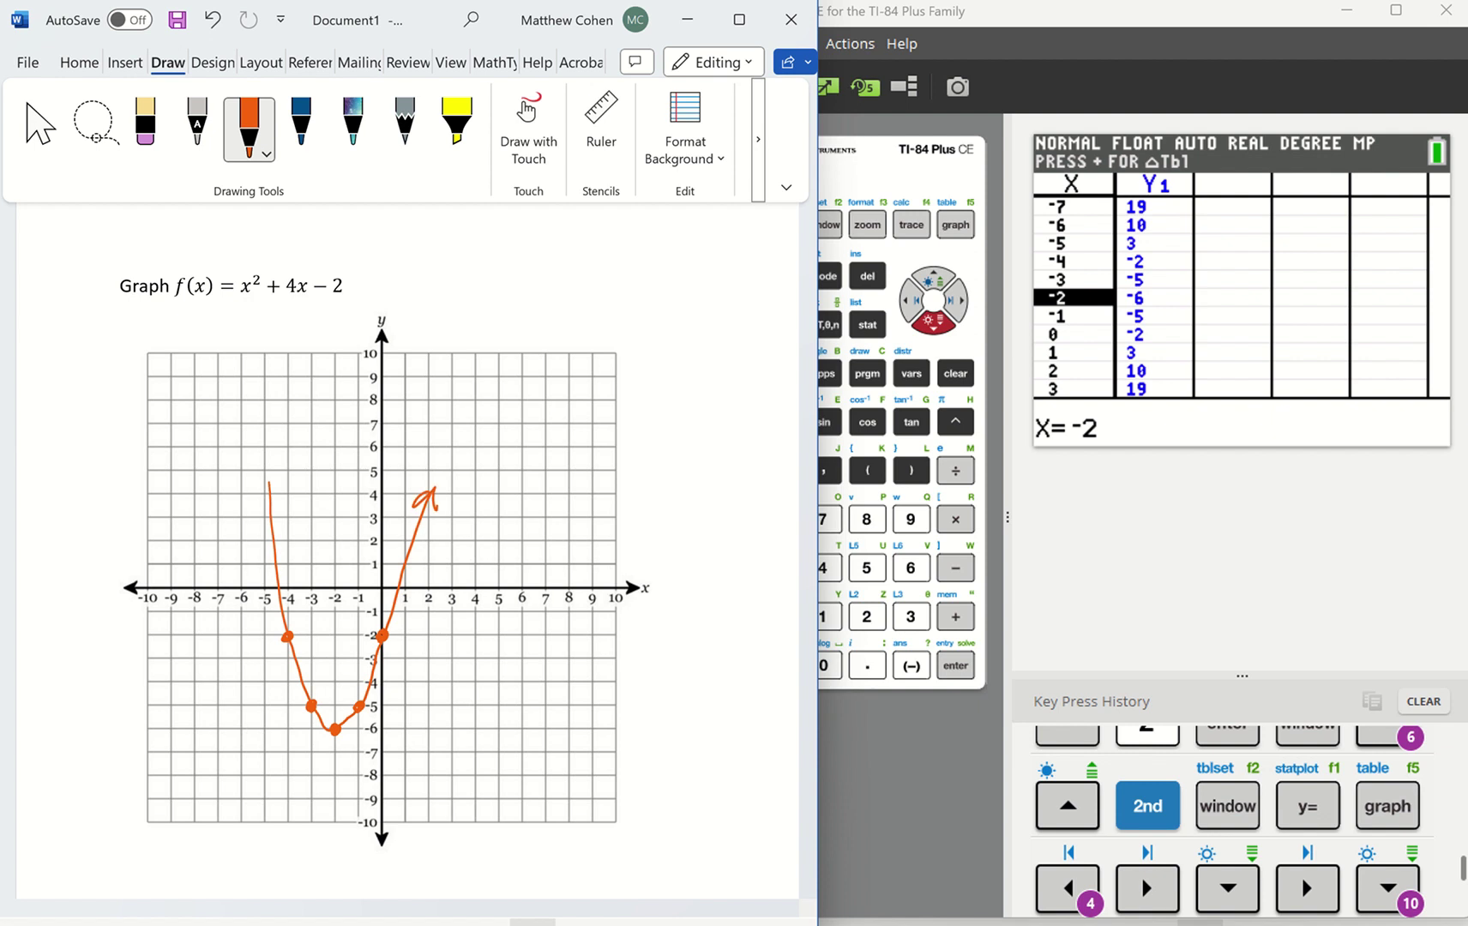
drag(257, 503, 283, 494)
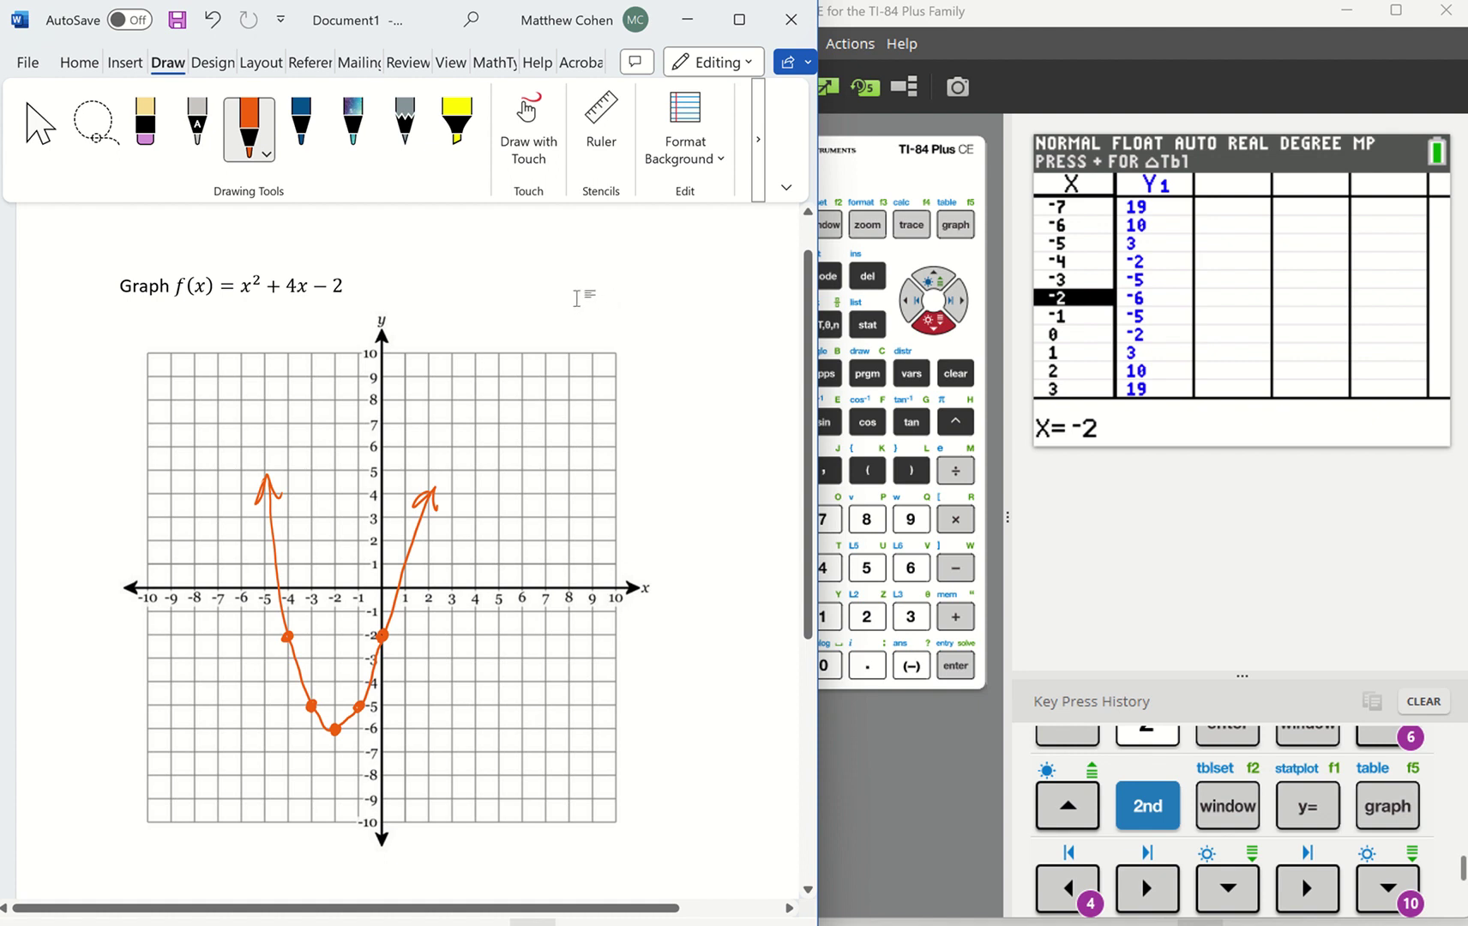
mouse_move(455, 3)
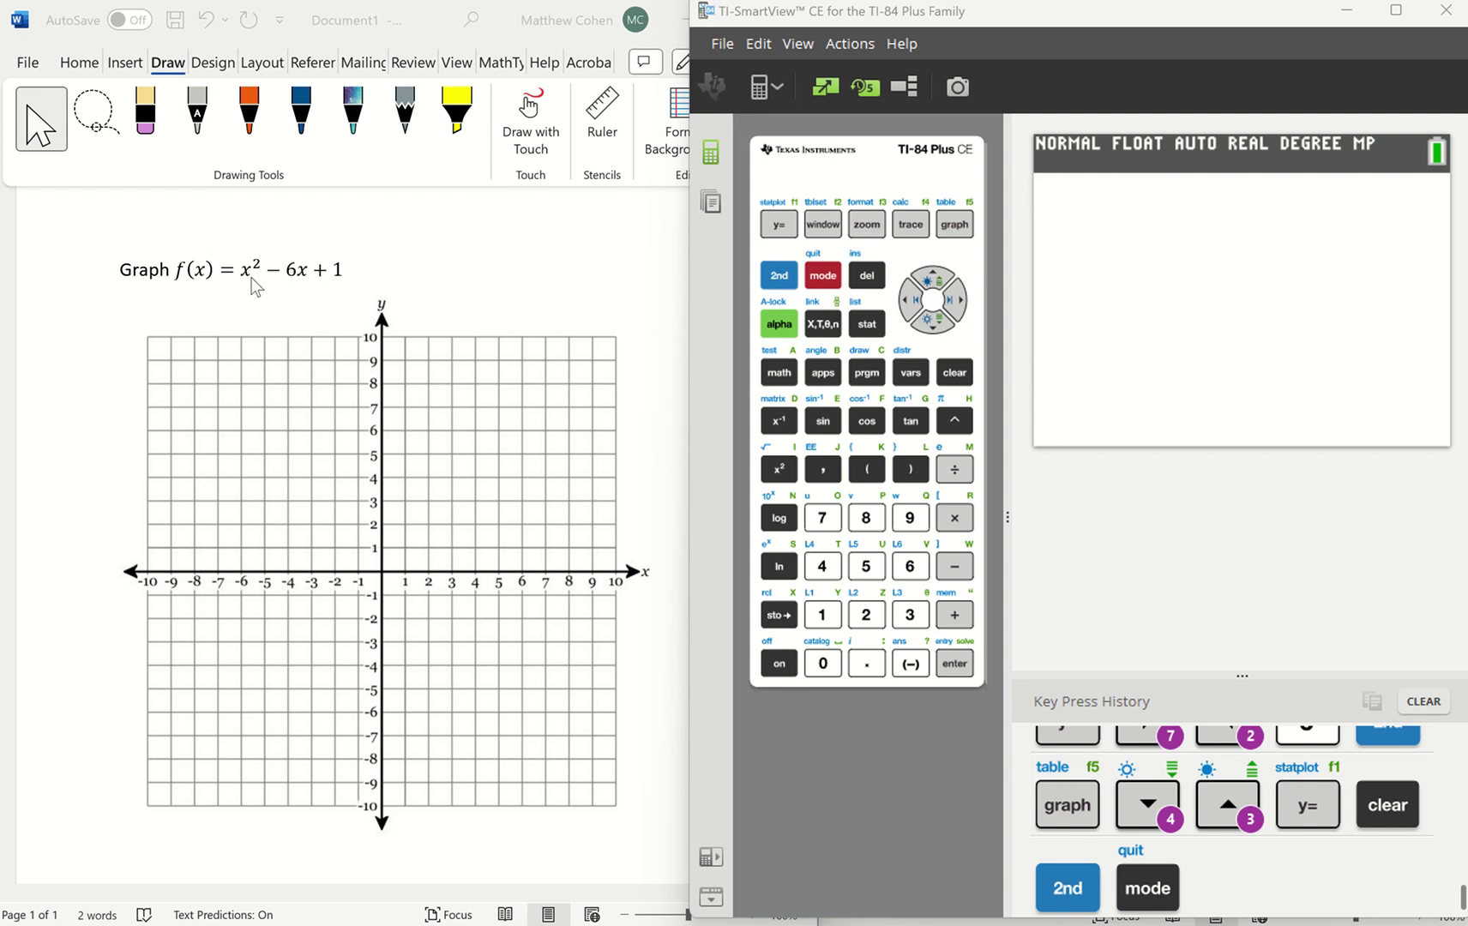
- Replace Y1 with X²−6X+1 in the Y= editor
click(777, 228)
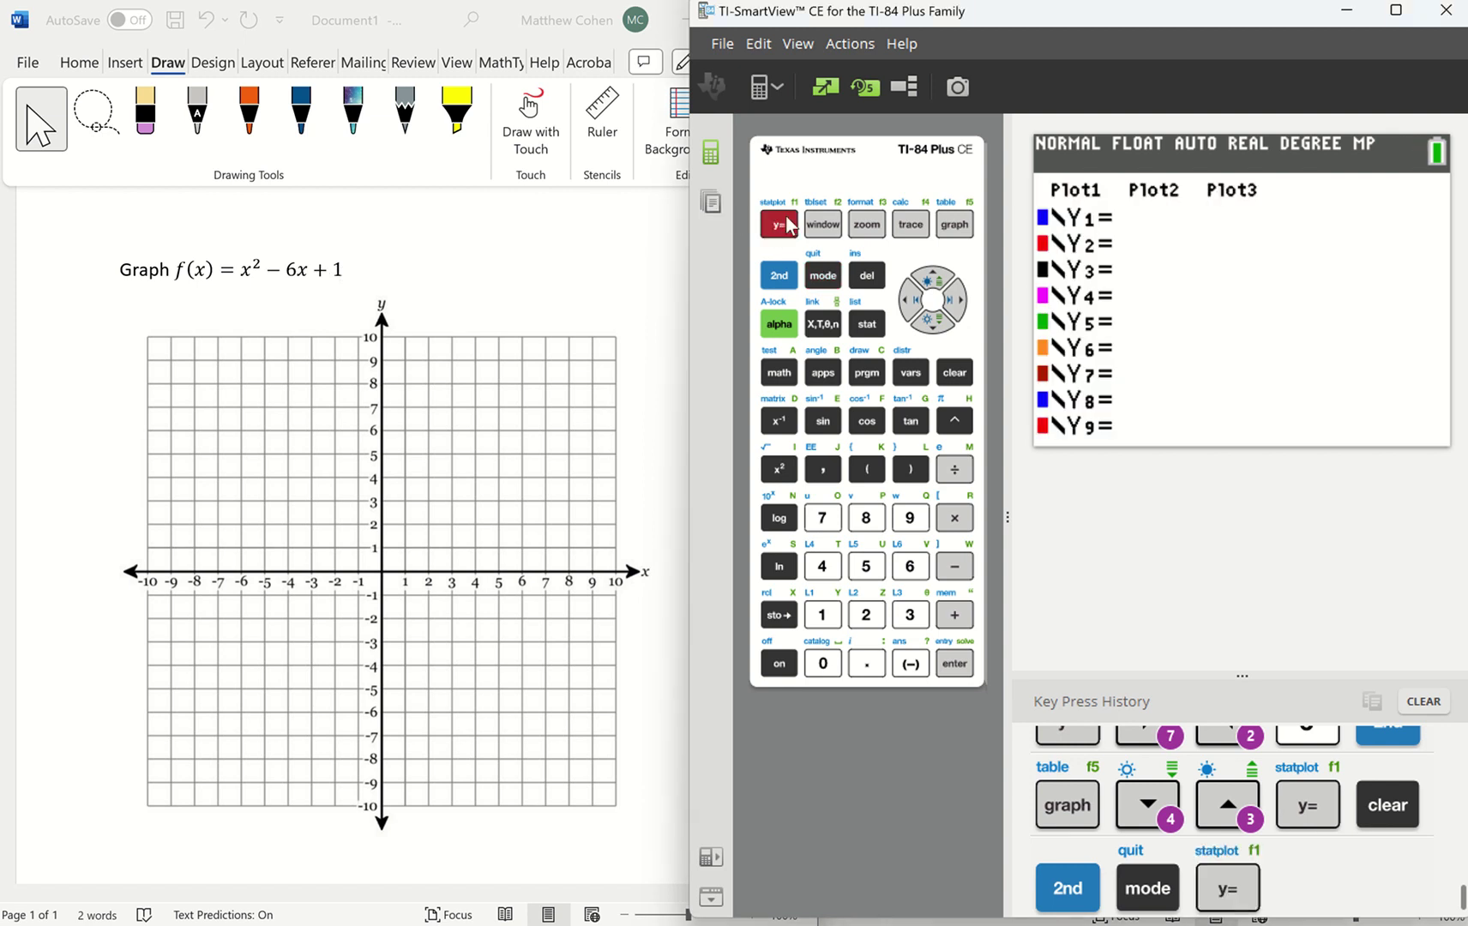
click(823, 326)
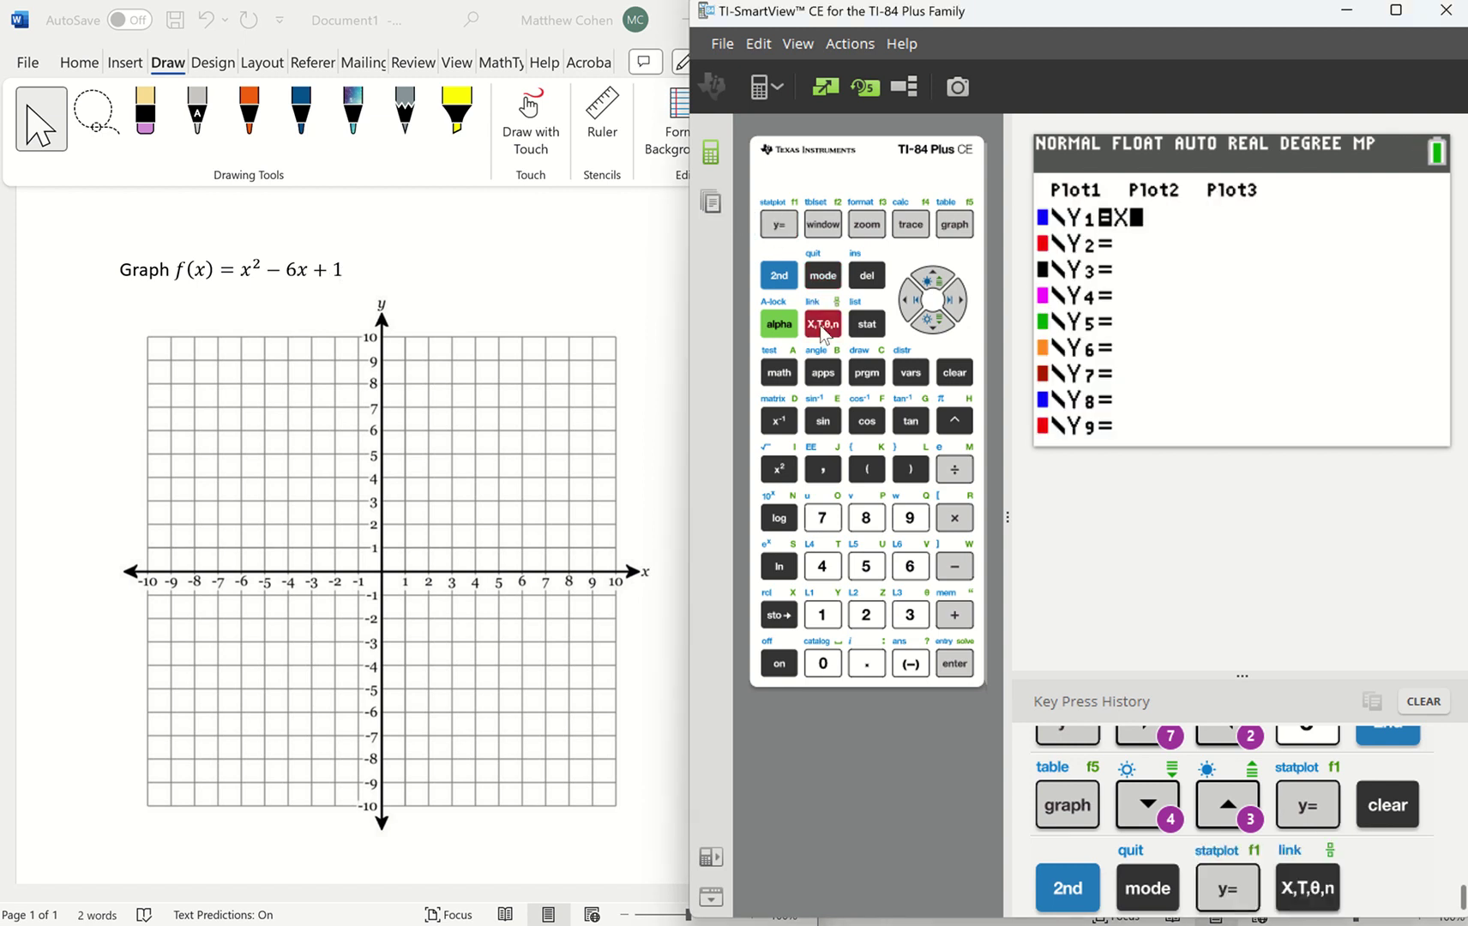
click(779, 469)
click(954, 565)
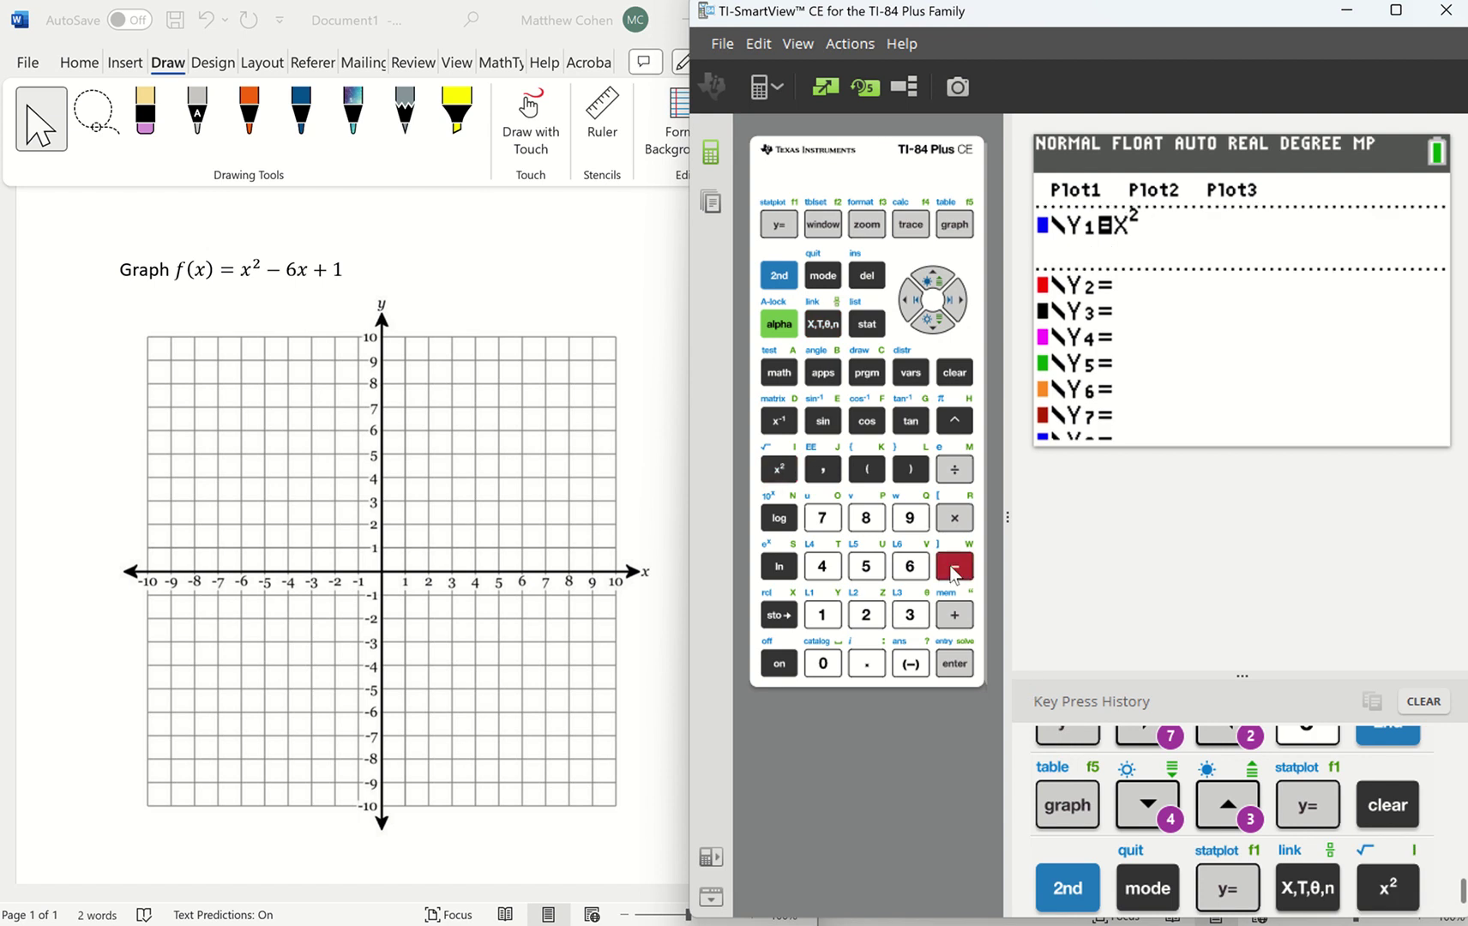
click(910, 566)
click(823, 326)
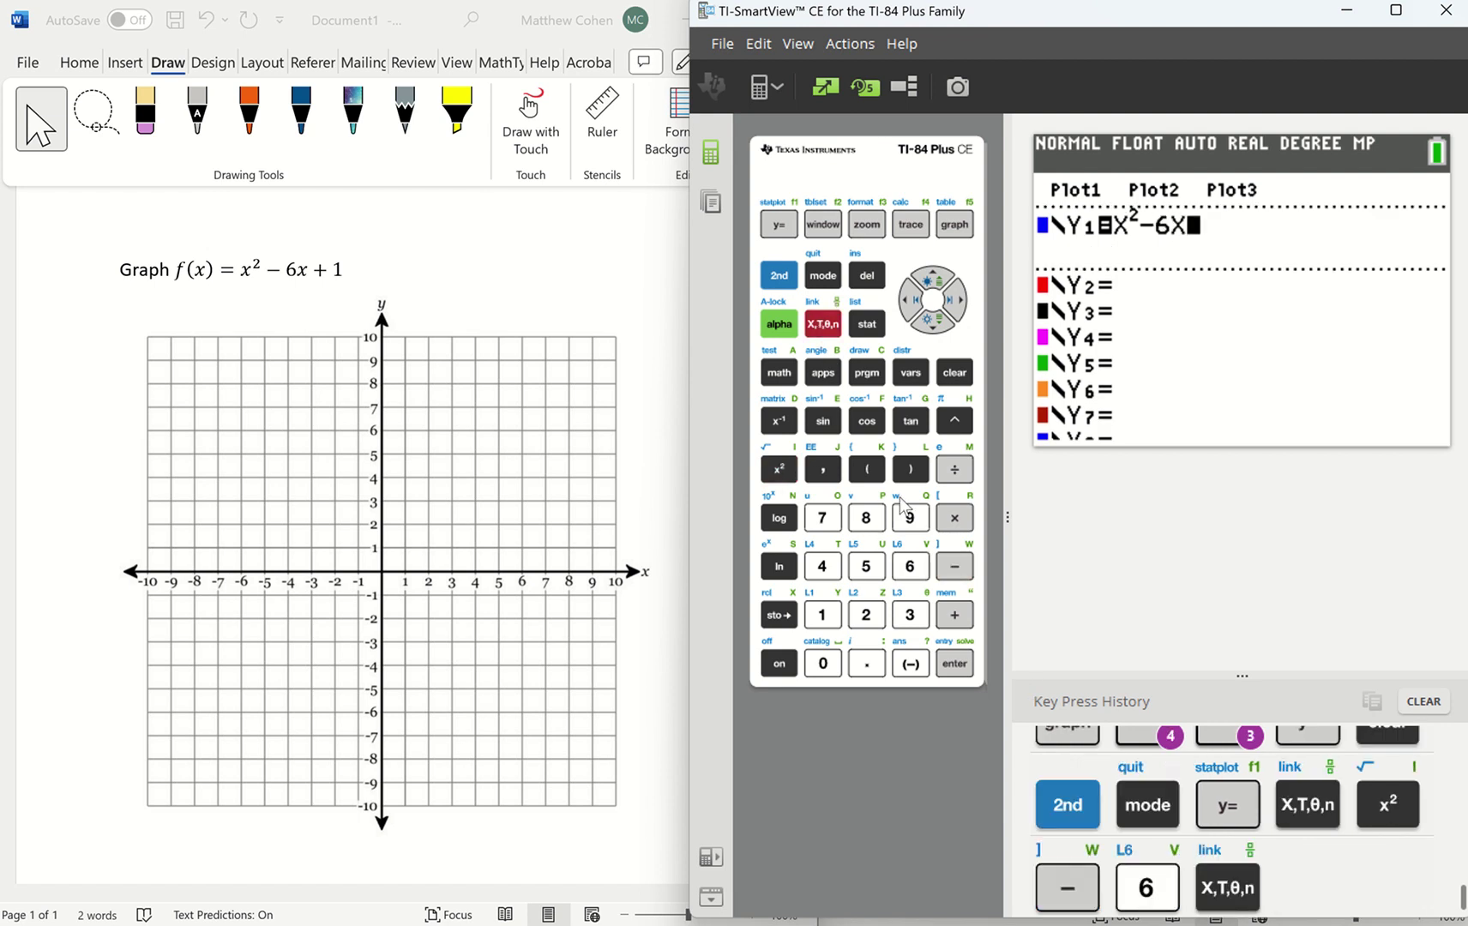
click(955, 614)
click(822, 615)
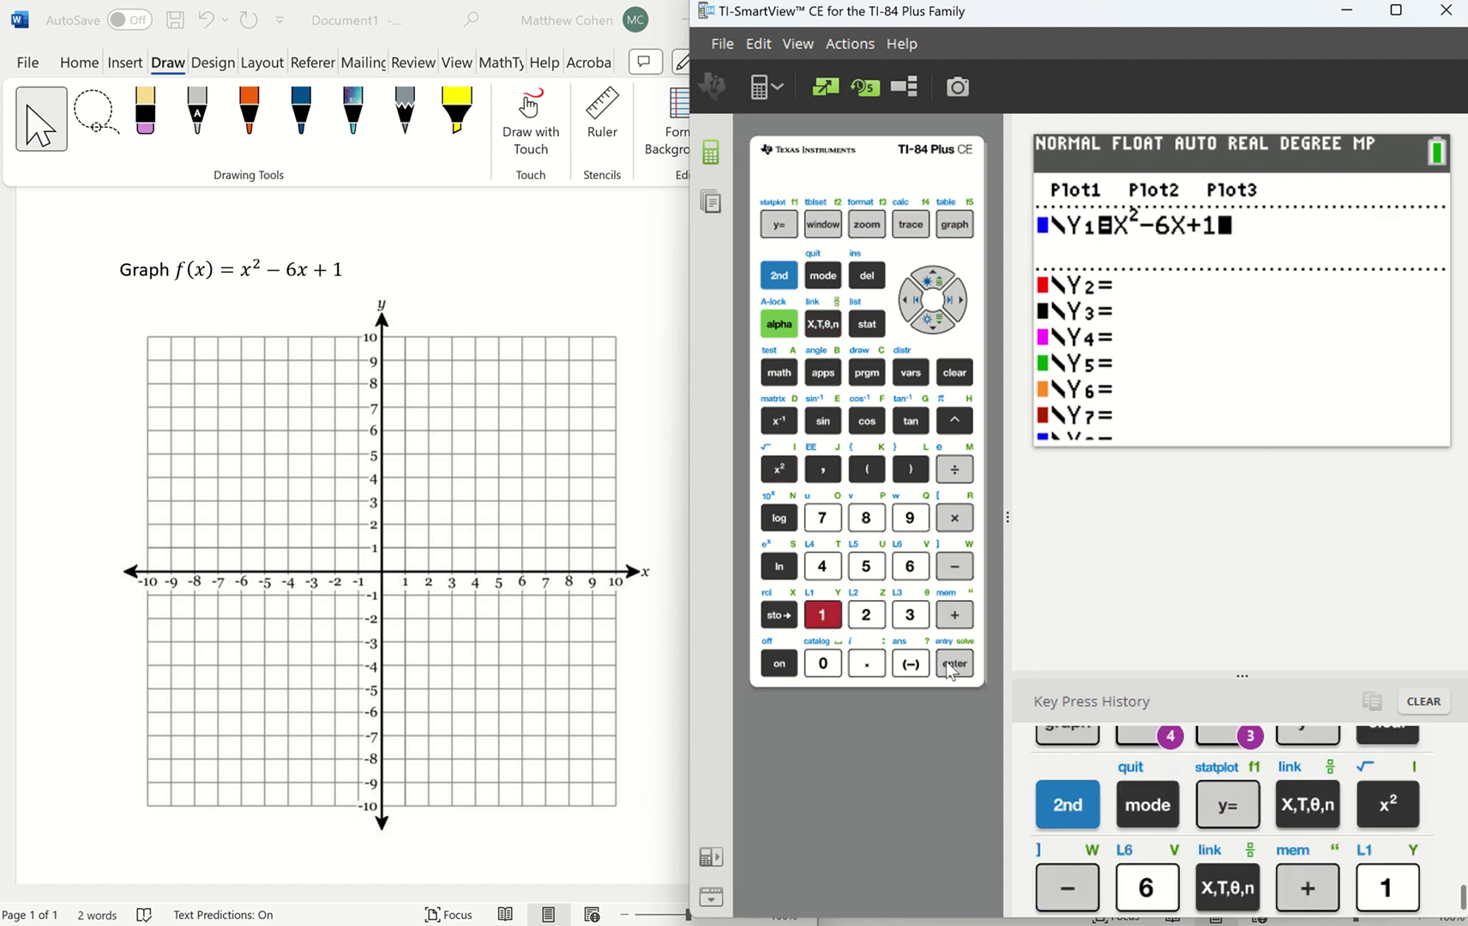
click(950, 665)
- Graph Y1 and move the cursor to the vertex near X=3.030303, Y=−8.04878
click(954, 224)
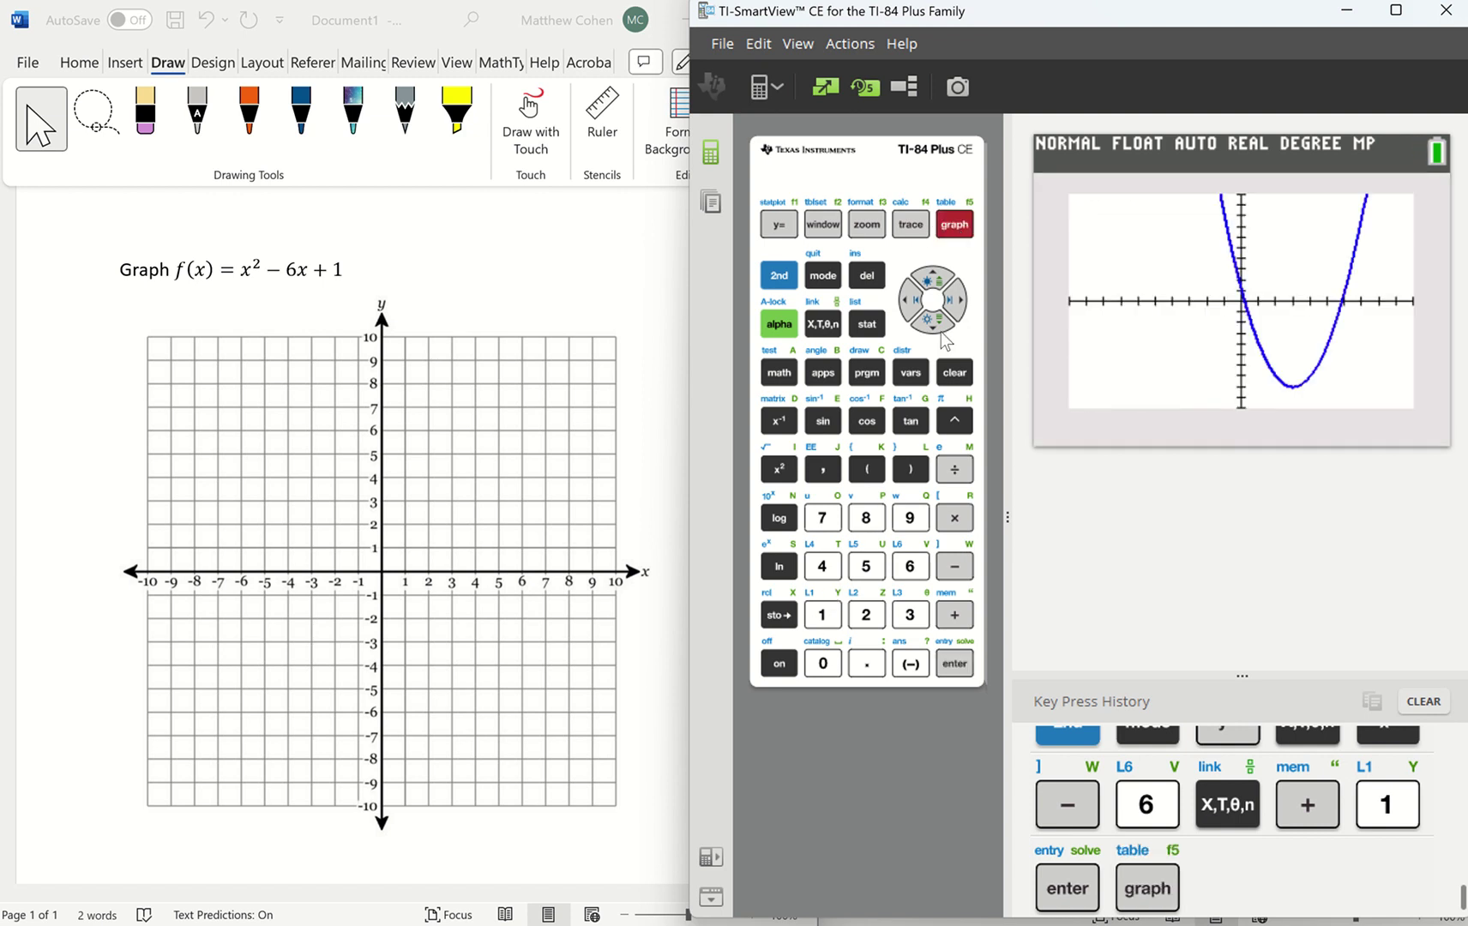
click(955, 301)
click(956, 302)
click(955, 302)
key(Right)
key(Right)
key(Right)
key(Right)
key(Right)
key(Right)
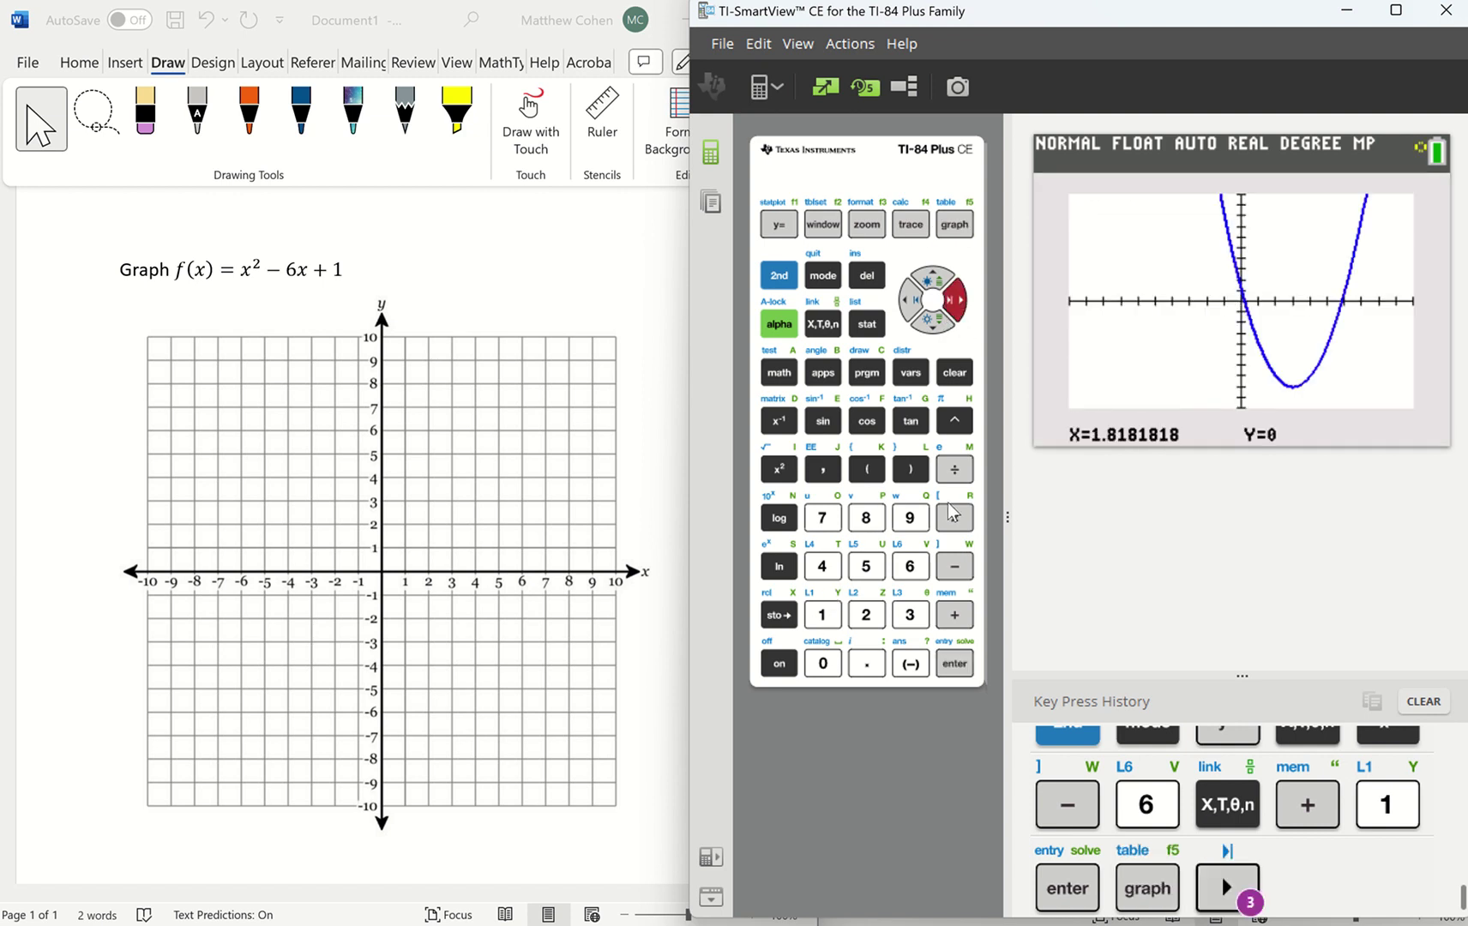
key(Right)
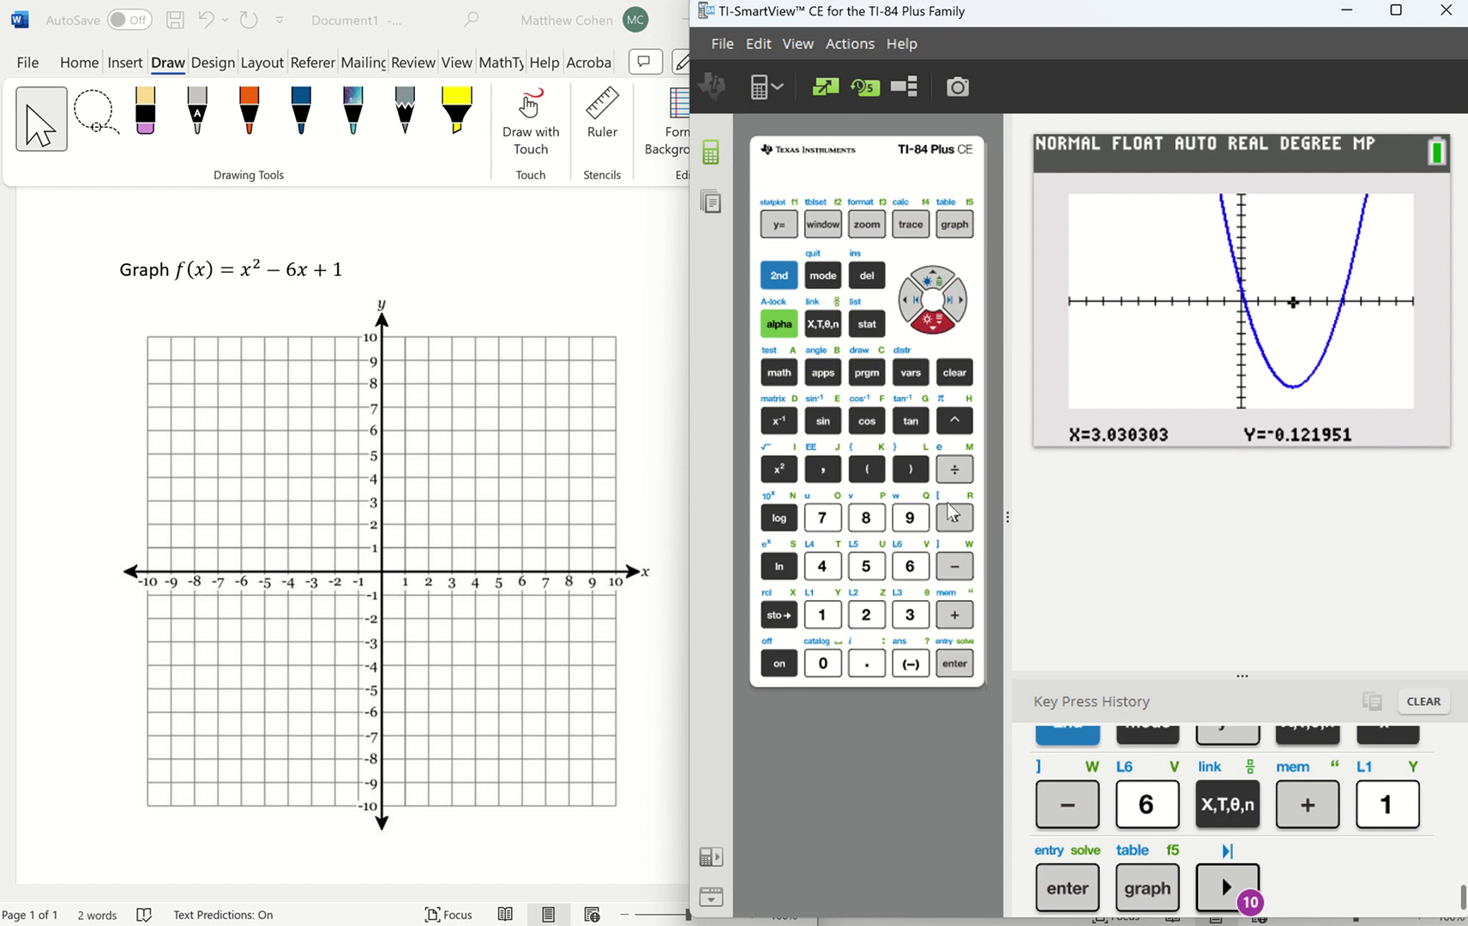
key(Down)
key(Down)
key(Down)
key(Down)
key(Down)
key(Down)
key(Down)
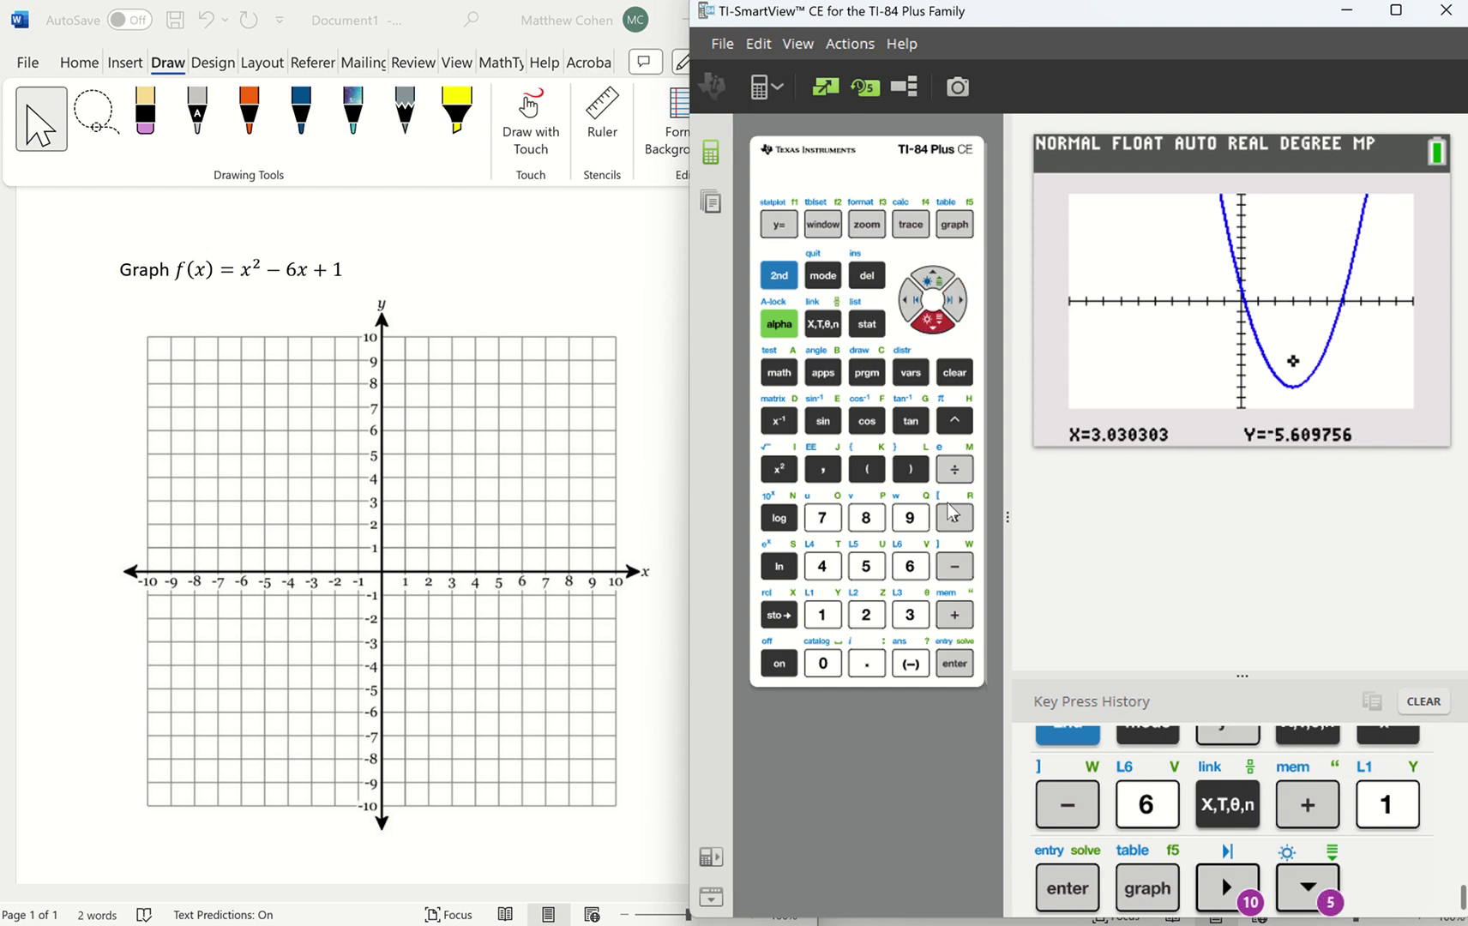
key(Up)
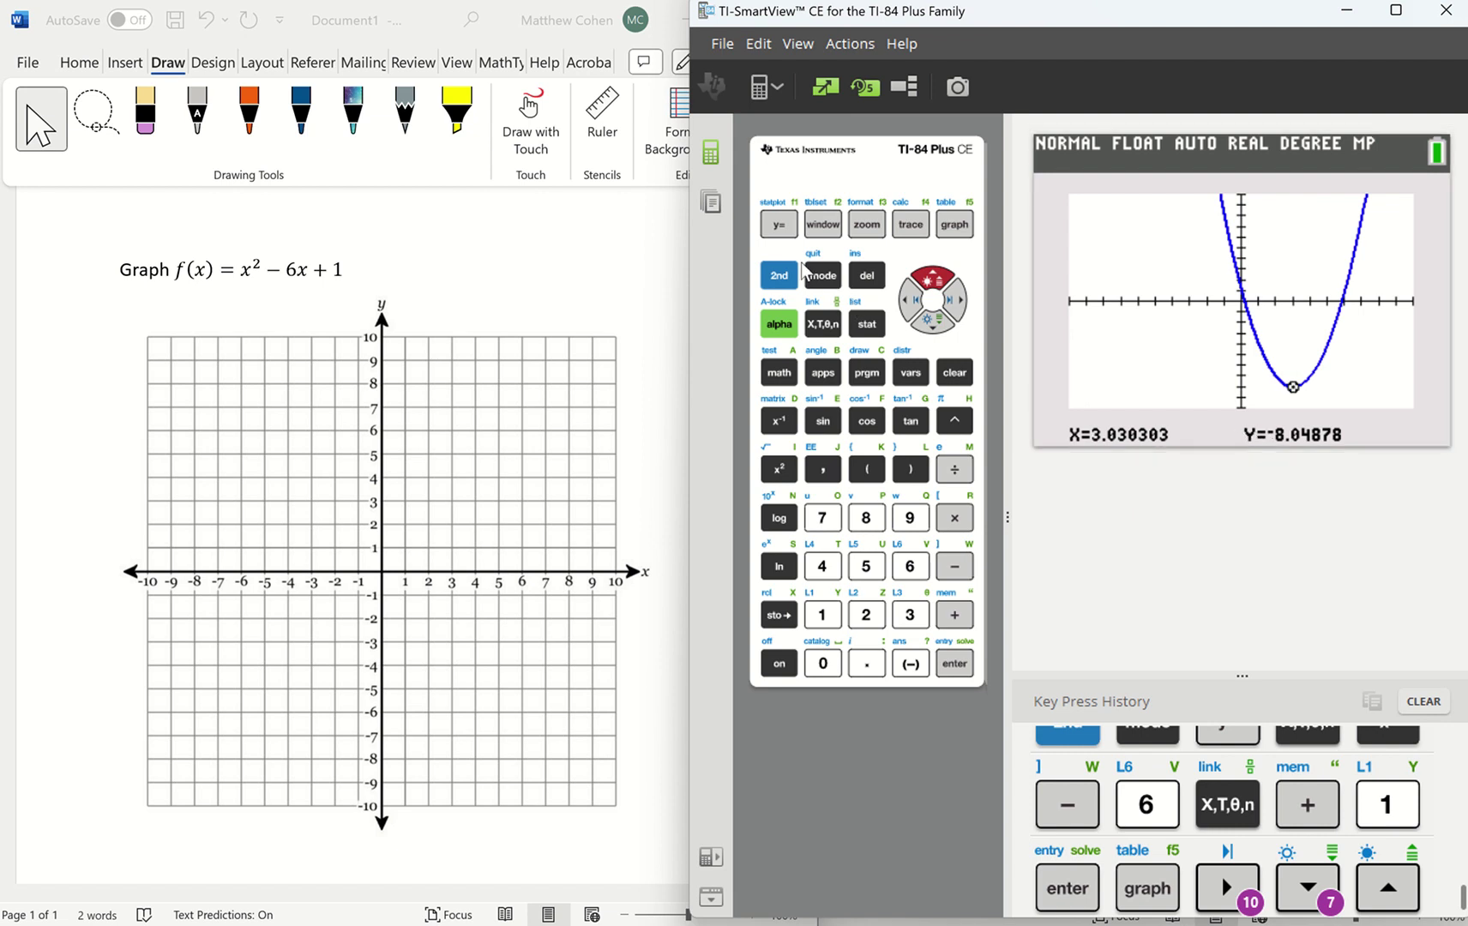
click(773, 276)
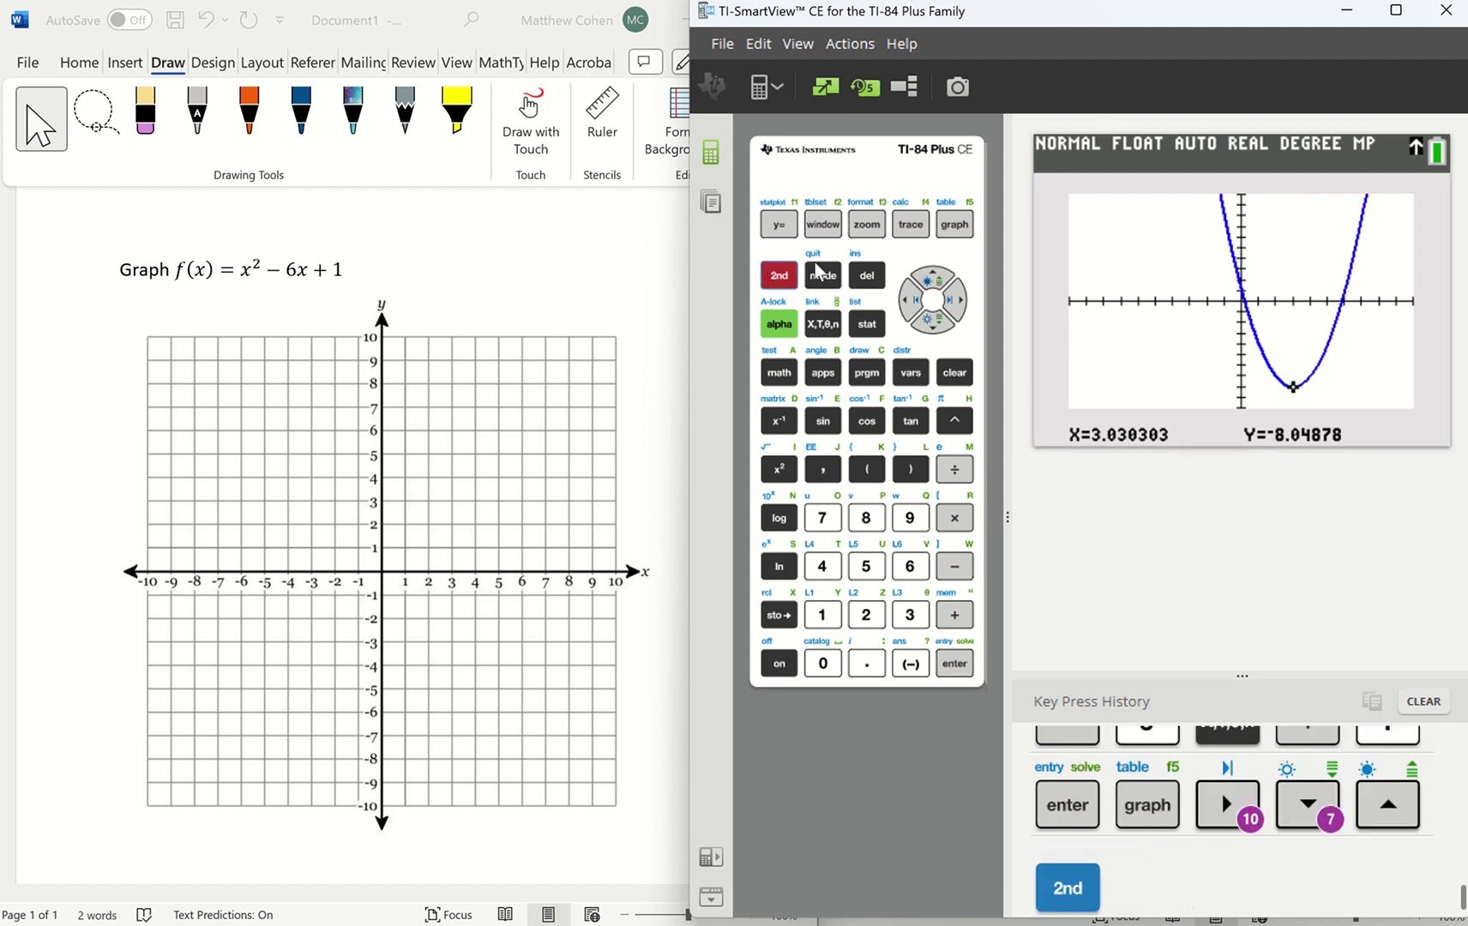
- Show the X²−6X+1 table and settle on the vertex row X=3, Y1=−8
click(943, 228)
key(Down)
key(Down)
key(Down)
key(Down)
key(Down)
key(Down)
key(Down)
key(Down)
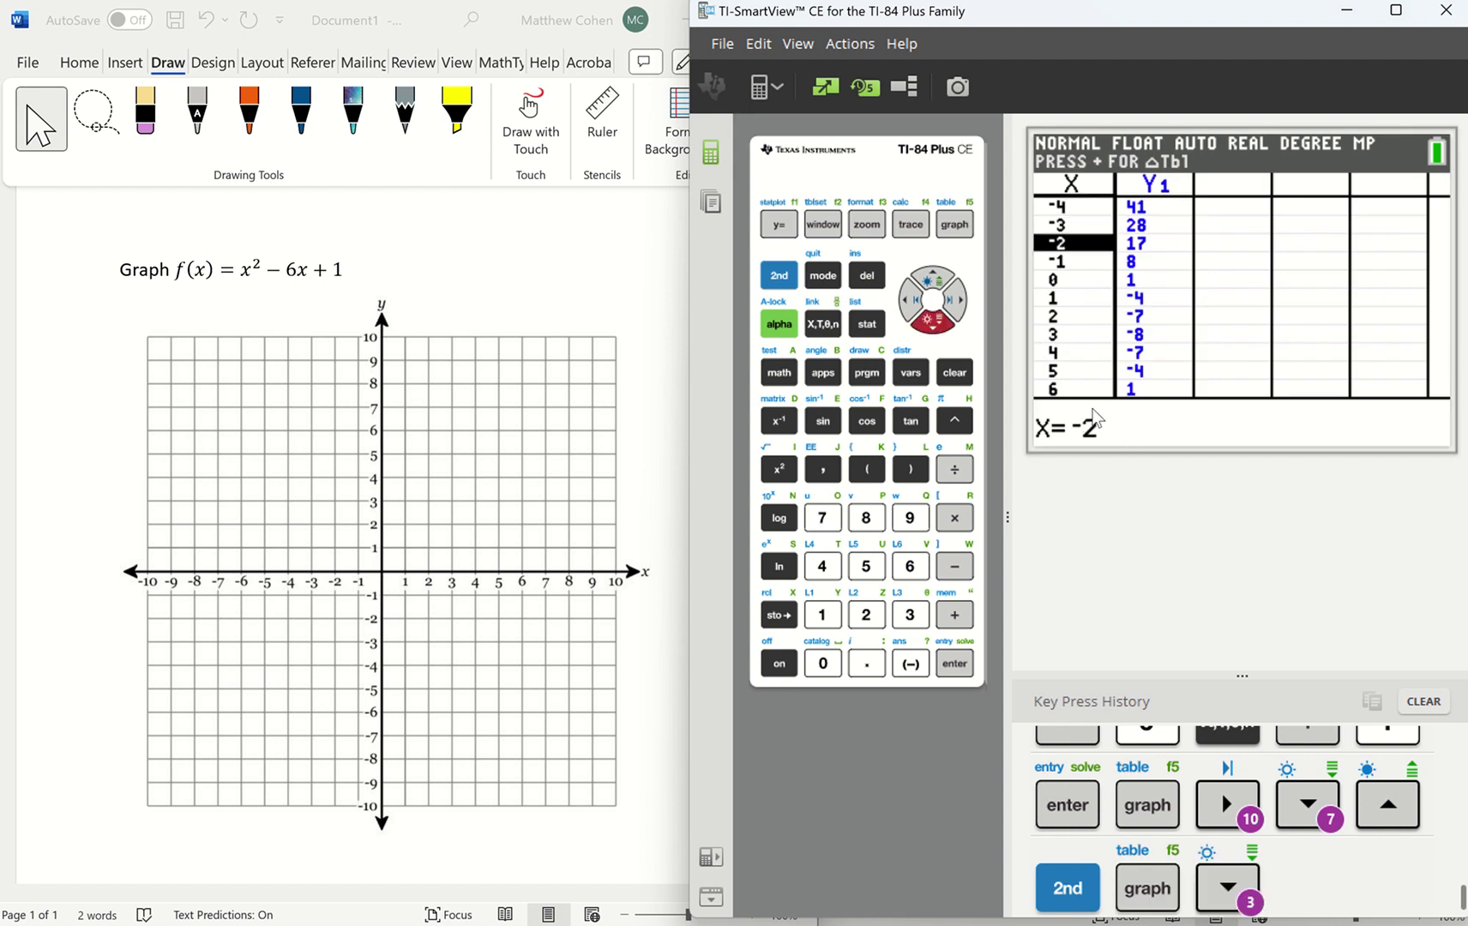
key(Up)
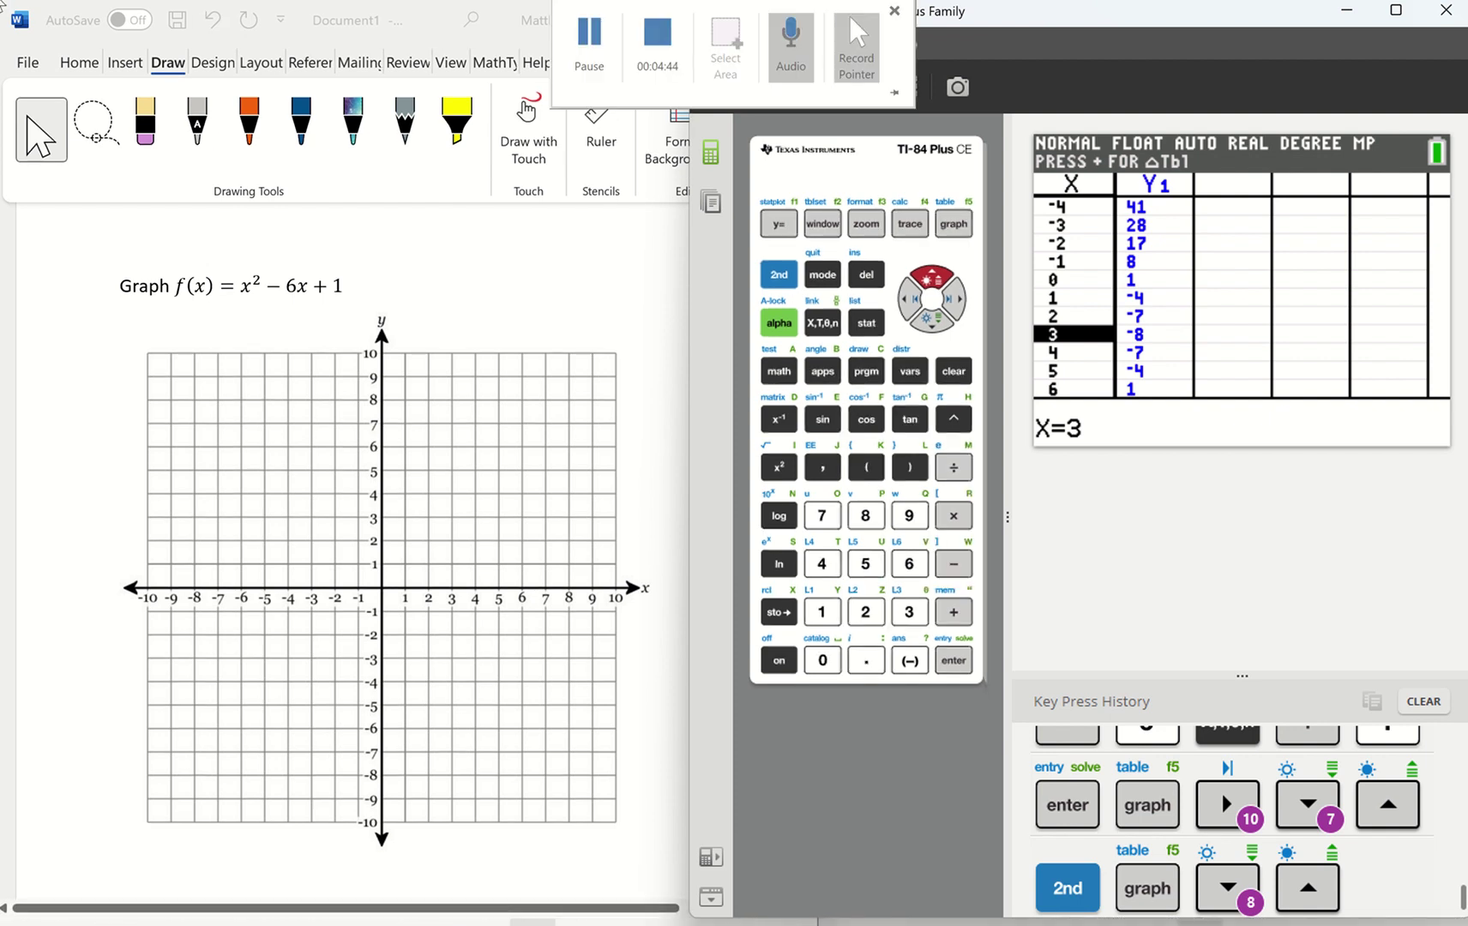
- In Word, select orange ink and dot the points (1,−4), (2,−7), (3,−8), (4,−7), (5,−4)
click(344, 287)
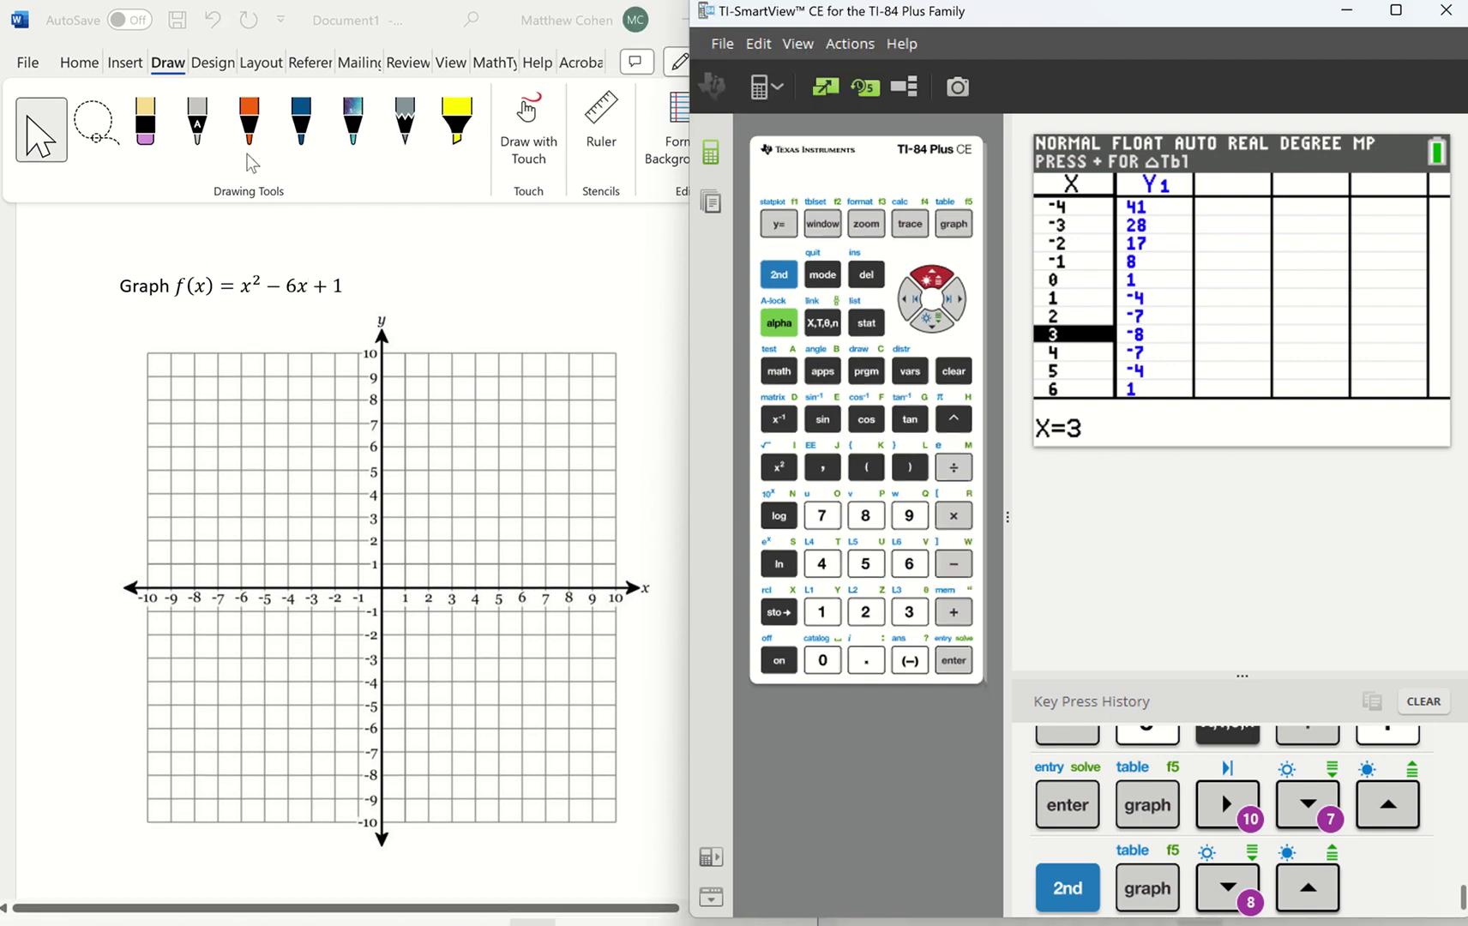
click(252, 130)
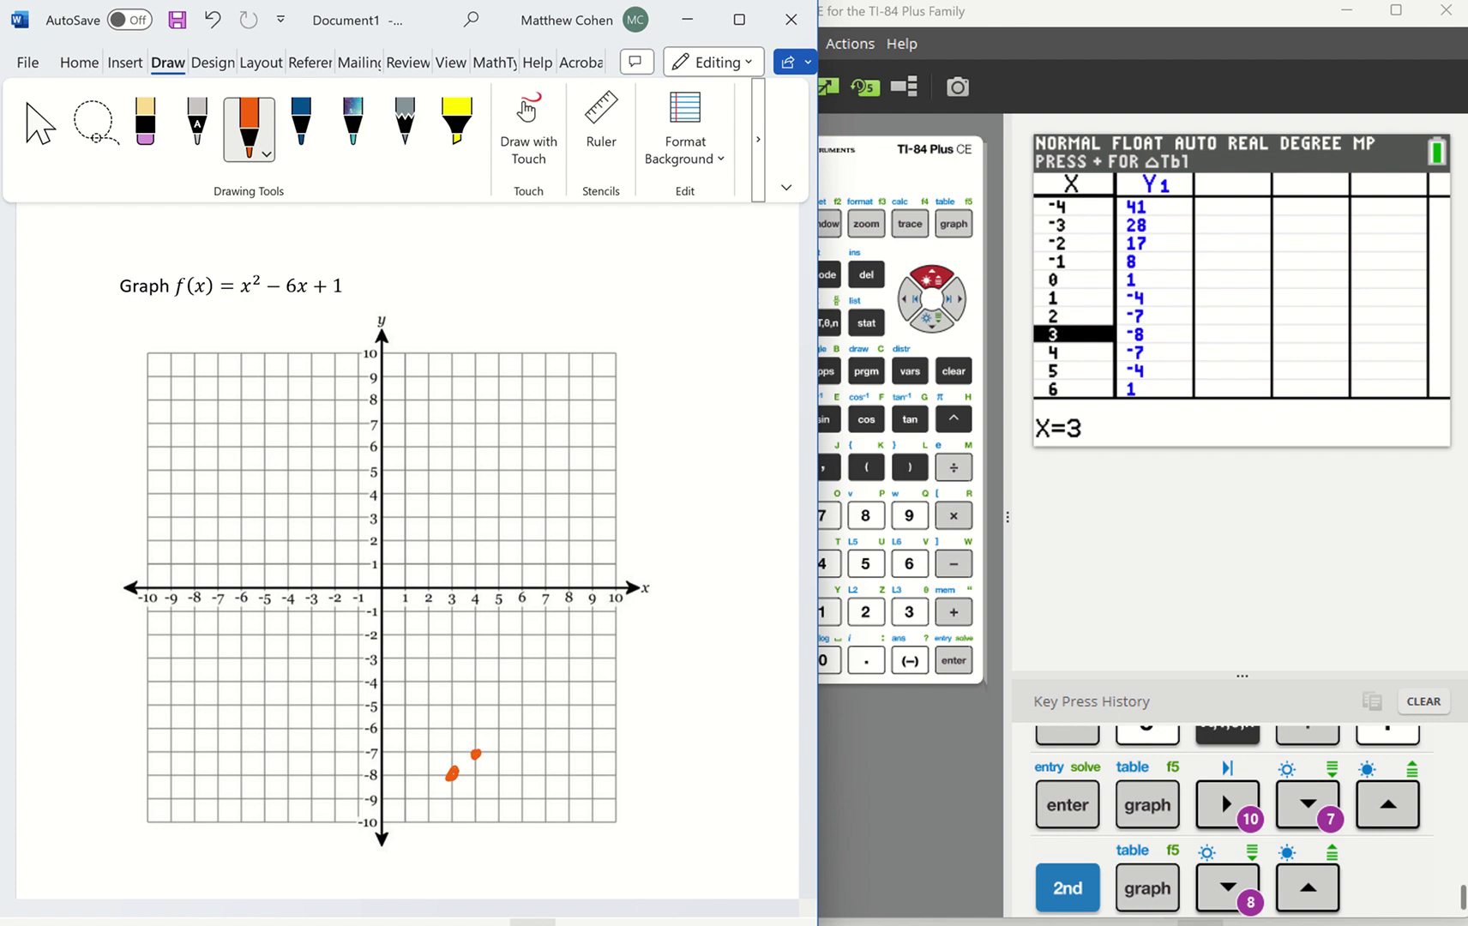
drag(496, 678, 499, 689)
- Draw the parabola through the points with arrowheads on both branches
mouse_move(391, 514)
mouse_down()
mouse_move(411, 704)
mouse_move(442, 770)
mouse_move(477, 752)
mouse_move(531, 512)
mouse_up()
drag(530, 523, 537, 501)
drag(385, 510, 390, 494)
drag(391, 494, 401, 511)
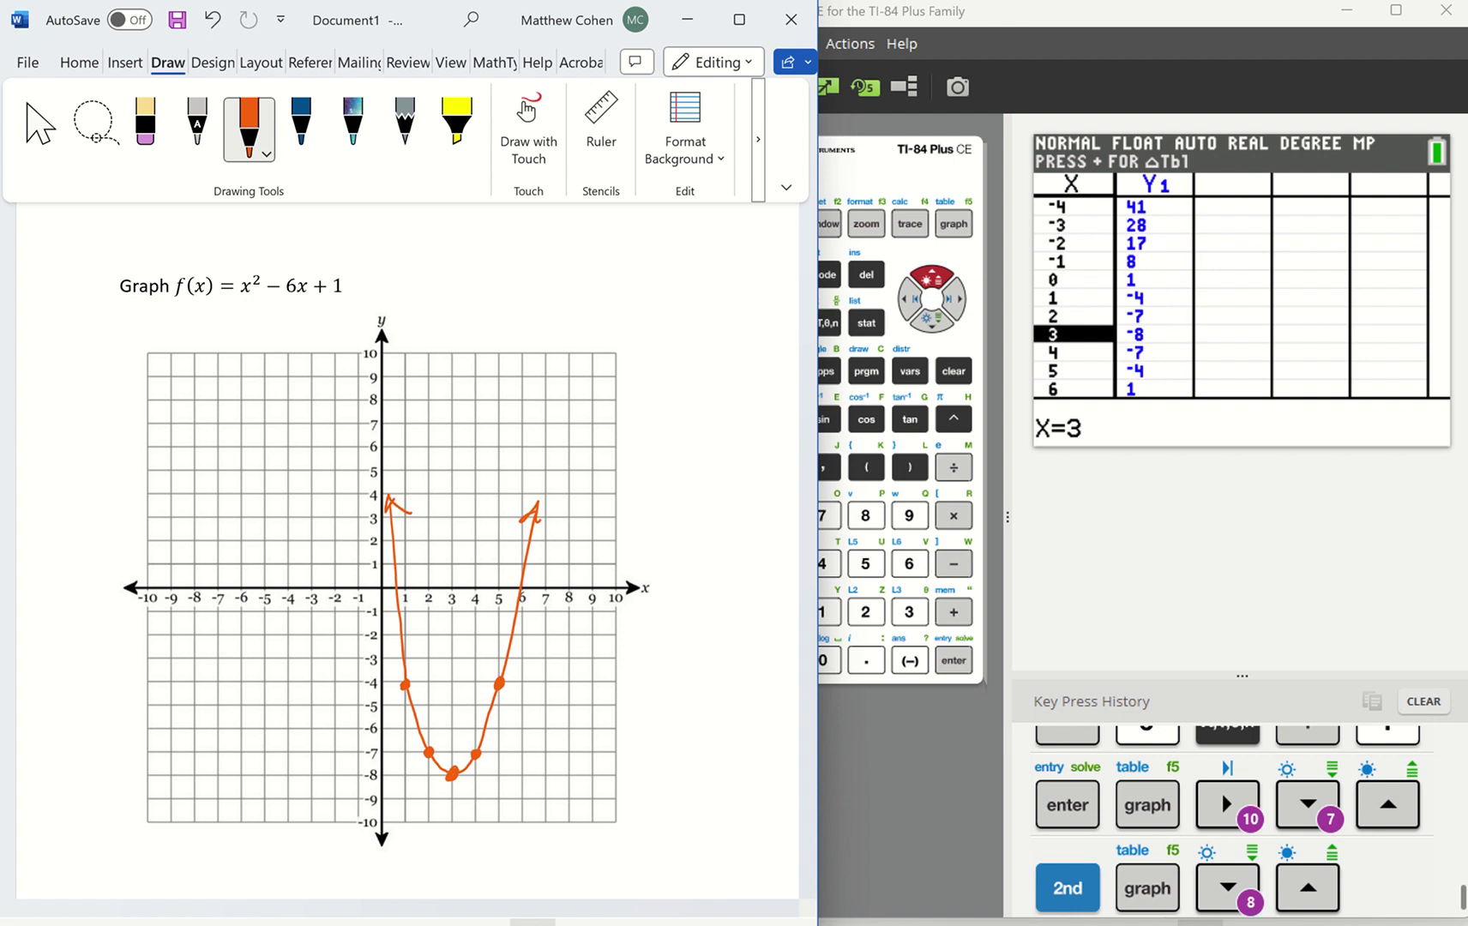